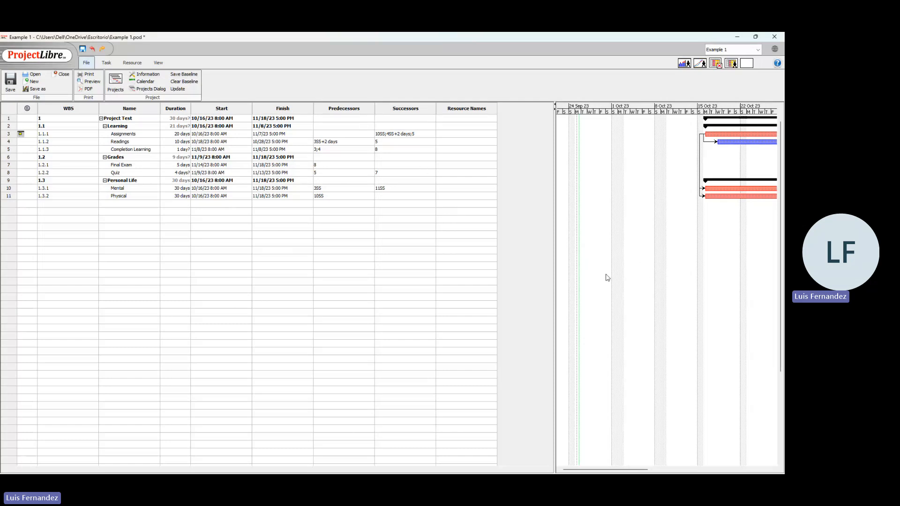
- Adjust the divider between the task table and the Gantt chart so the columns through Resource Names show
right_click(695, 155)
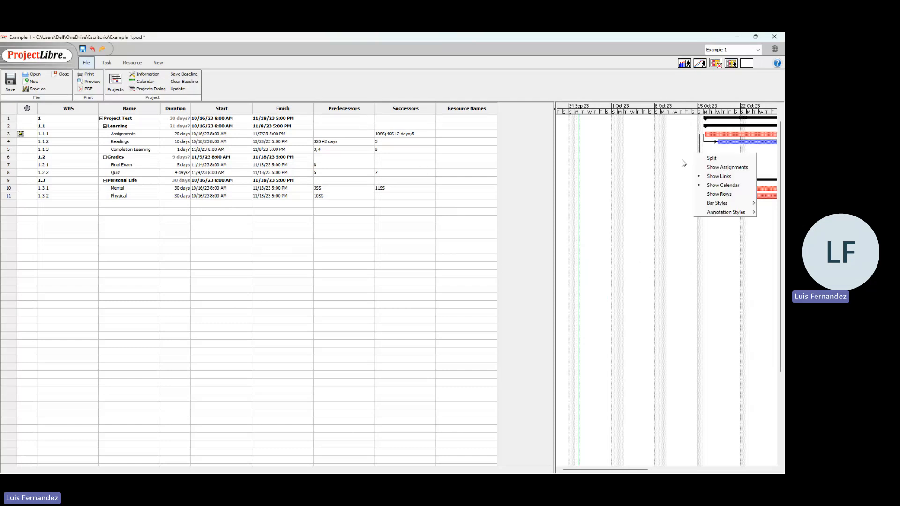
click(685, 162)
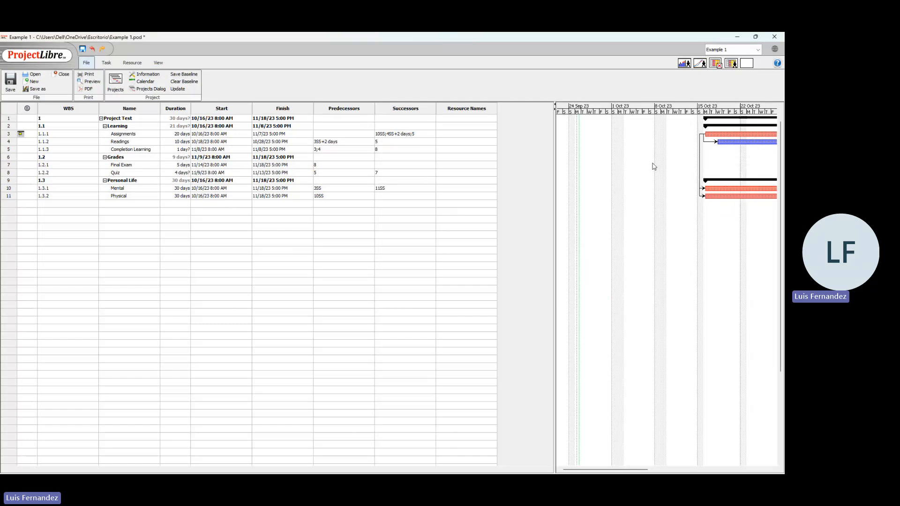
click(755, 36)
click(630, 147)
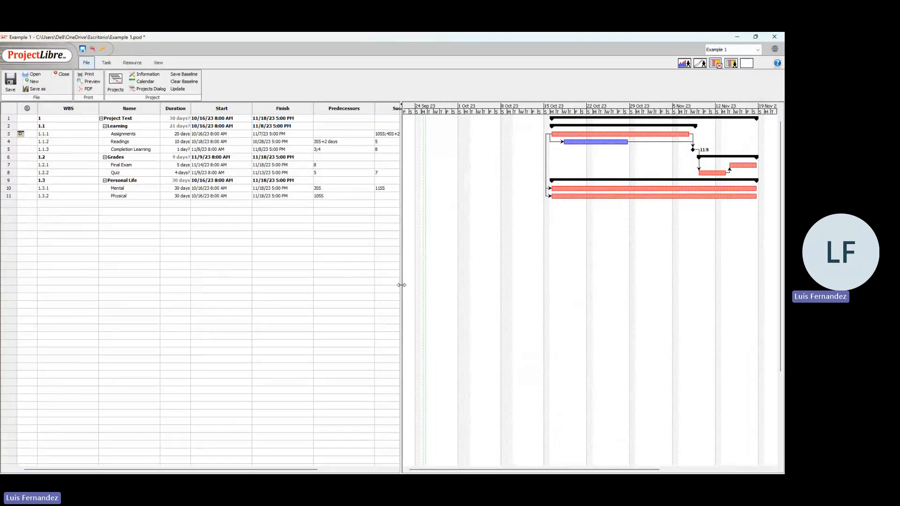
drag(400, 284, 514, 280)
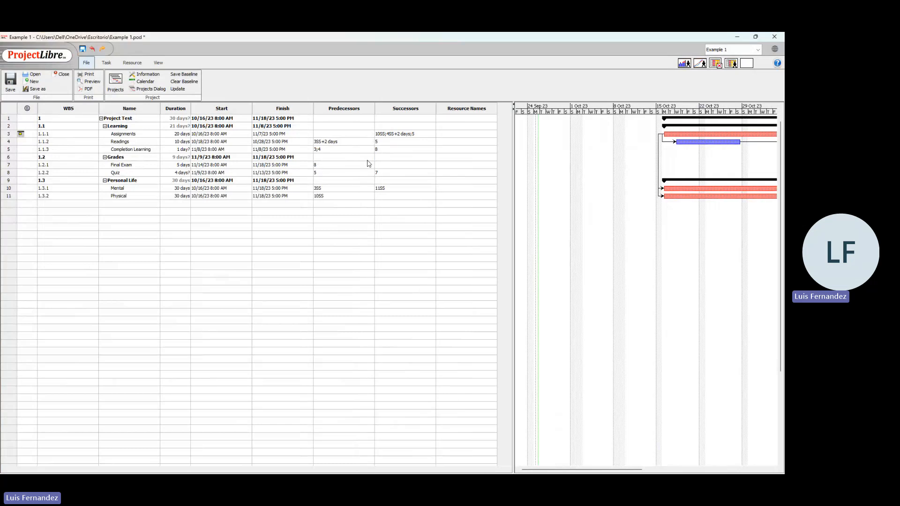
- Open the project's resource list and review the name entries of the Student and Food resources
click(131, 63)
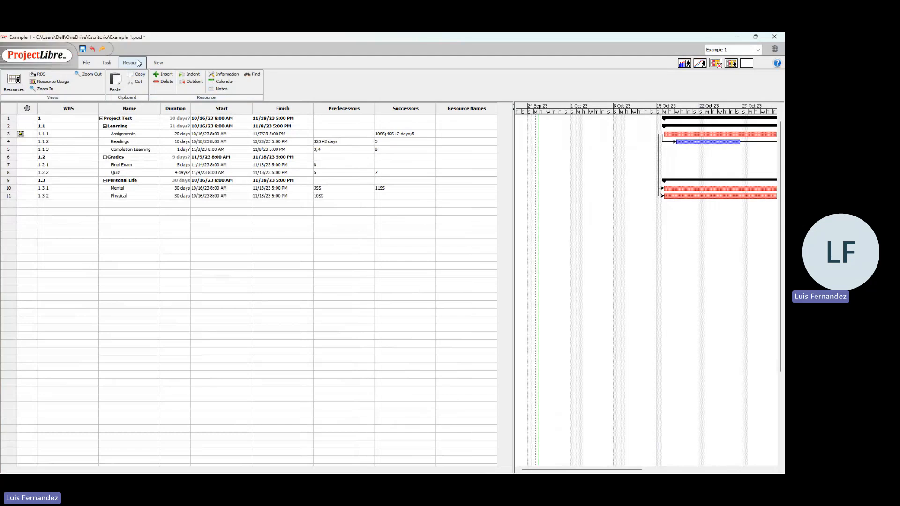
click(14, 81)
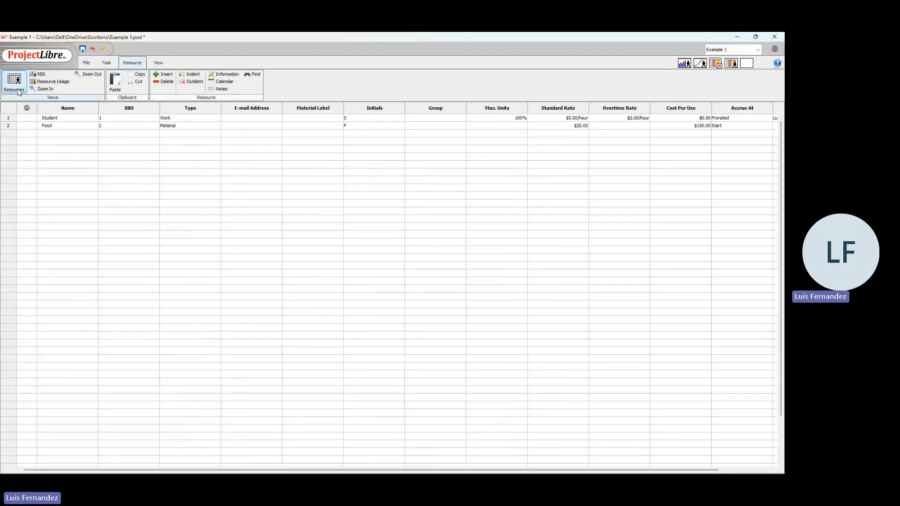
click(54, 119)
double_click(67, 126)
double_click(65, 119)
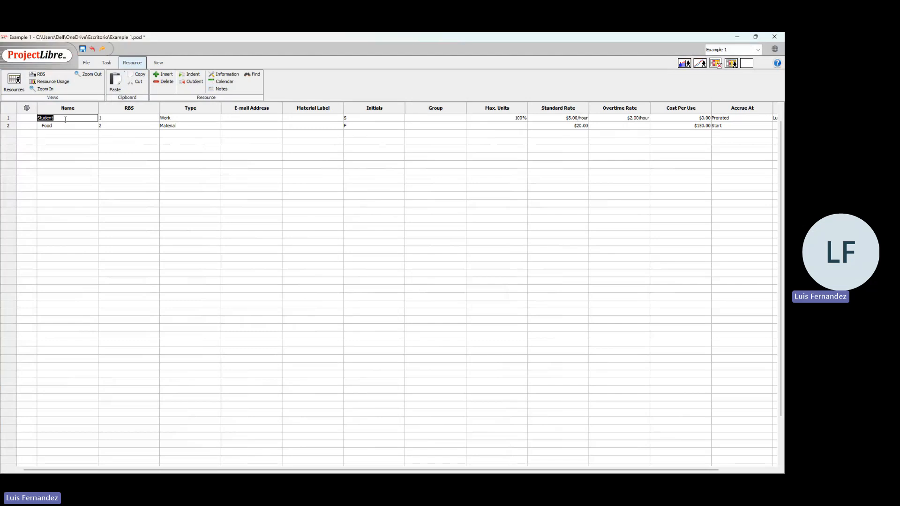
double_click(68, 125)
double_click(64, 119)
double_click(64, 125)
double_click(84, 118)
- Examine the Student resource's Type setting and the available Accrue At options
key(Tab)
click(177, 119)
click(179, 121)
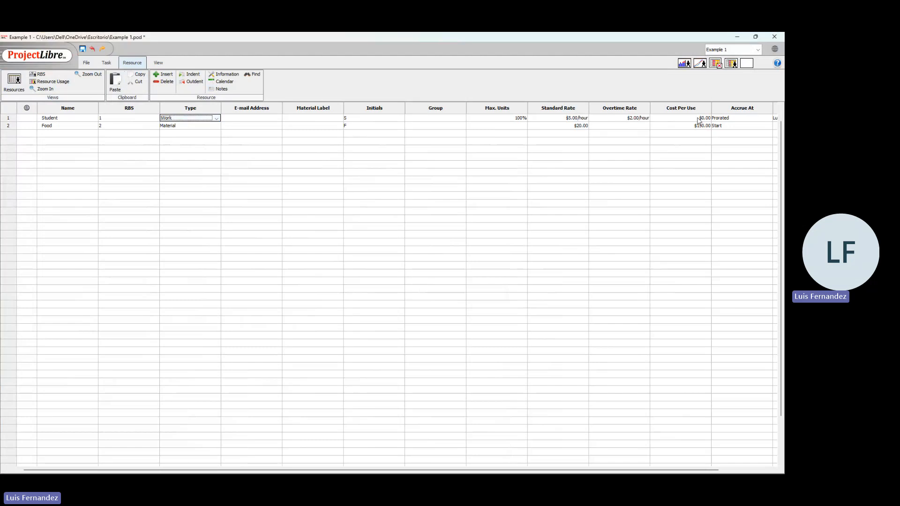
click(730, 118)
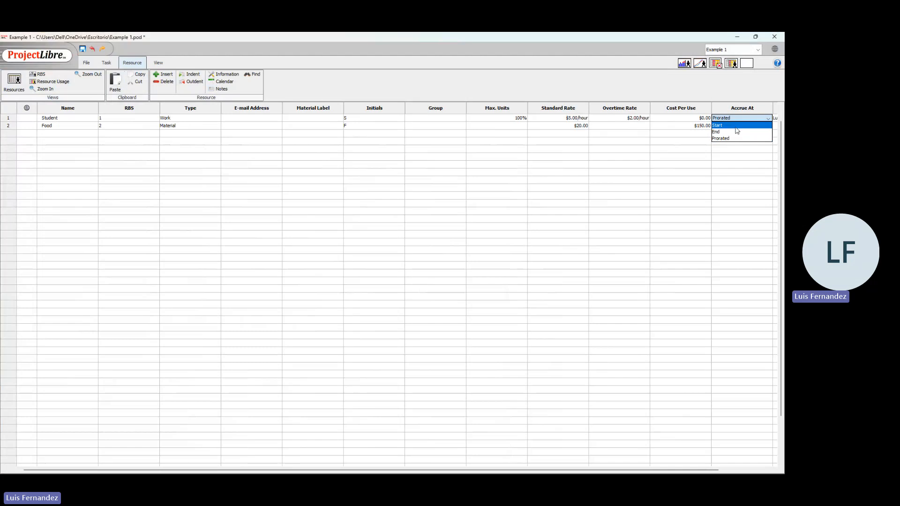
click(734, 119)
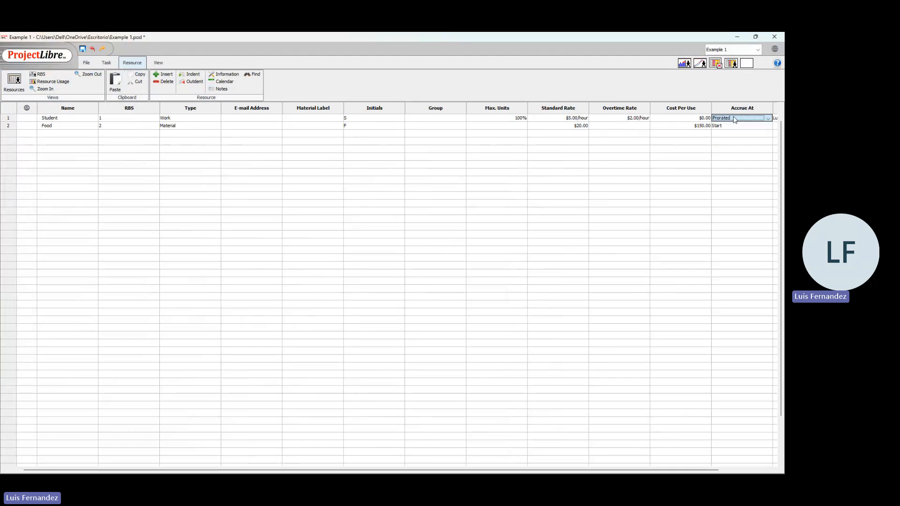
drag(647, 470, 571, 462)
- Return to the Gantt view of the project tasks
click(88, 64)
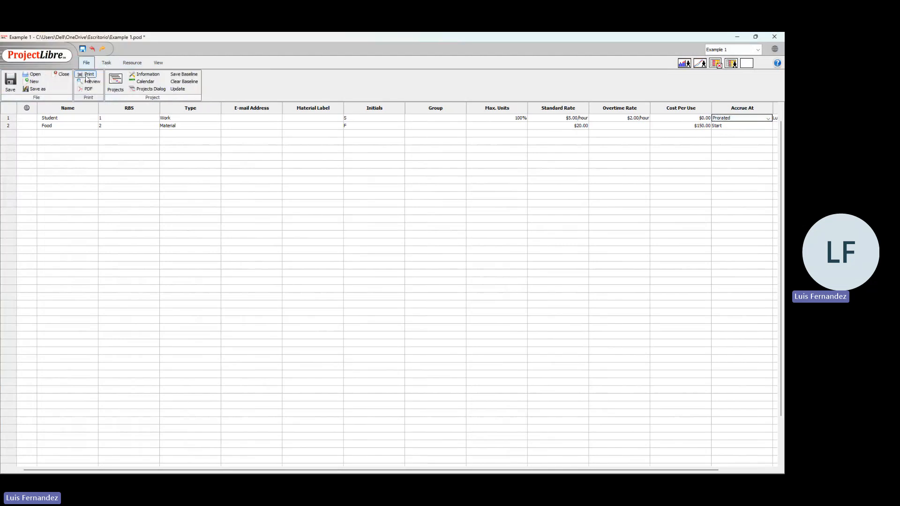
click(106, 63)
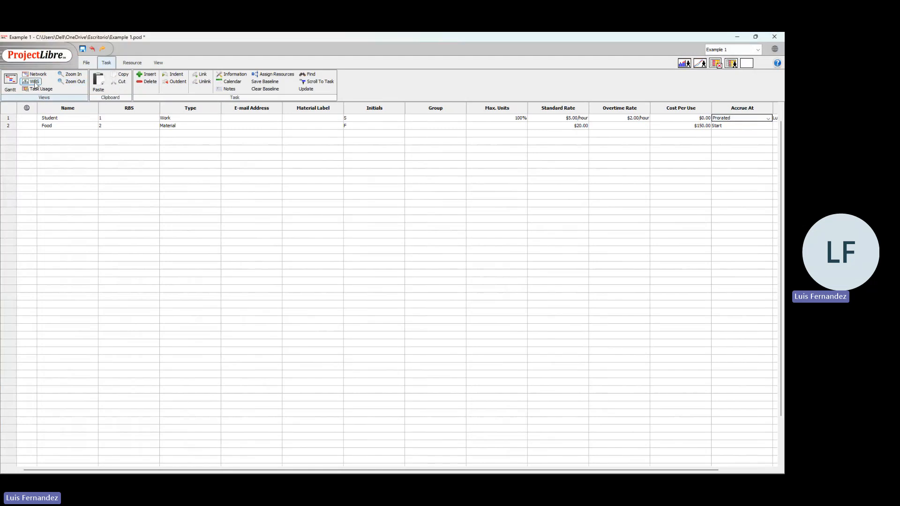
click(10, 81)
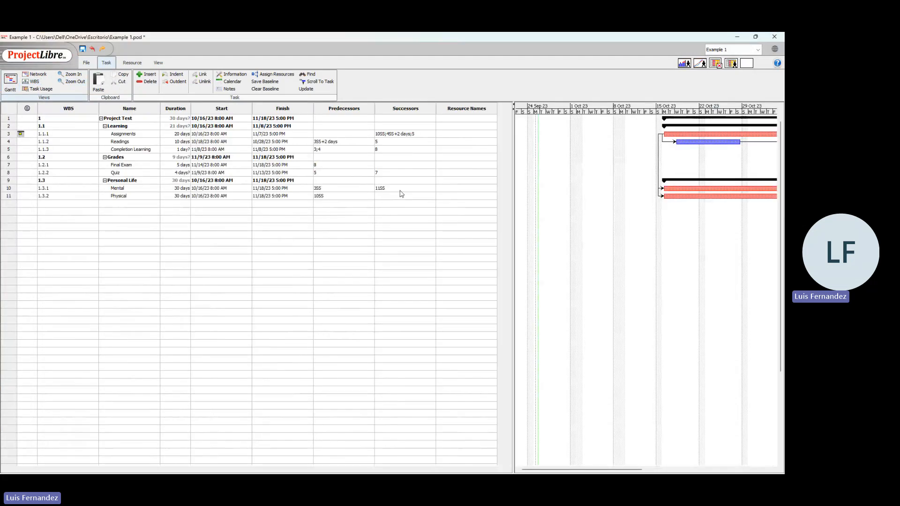
- Assign the Student resource to the Assignments task through its task information
click(453, 133)
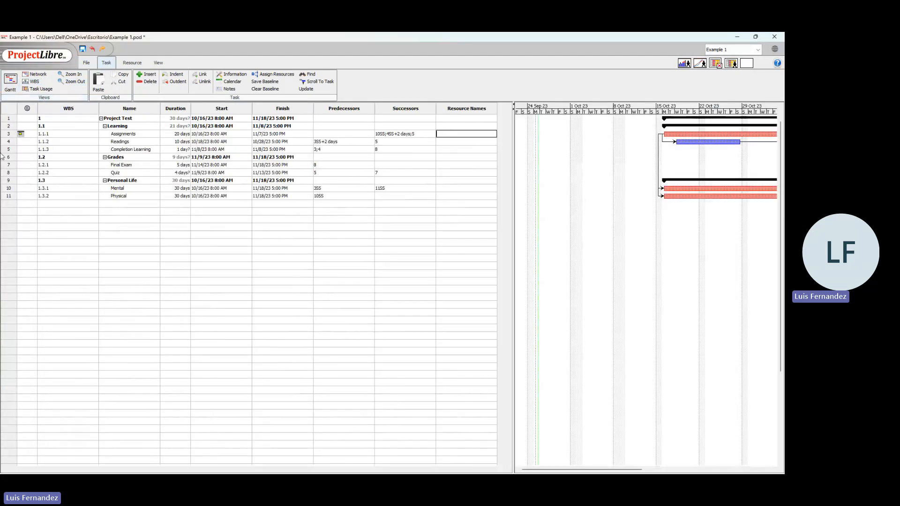
click(9, 134)
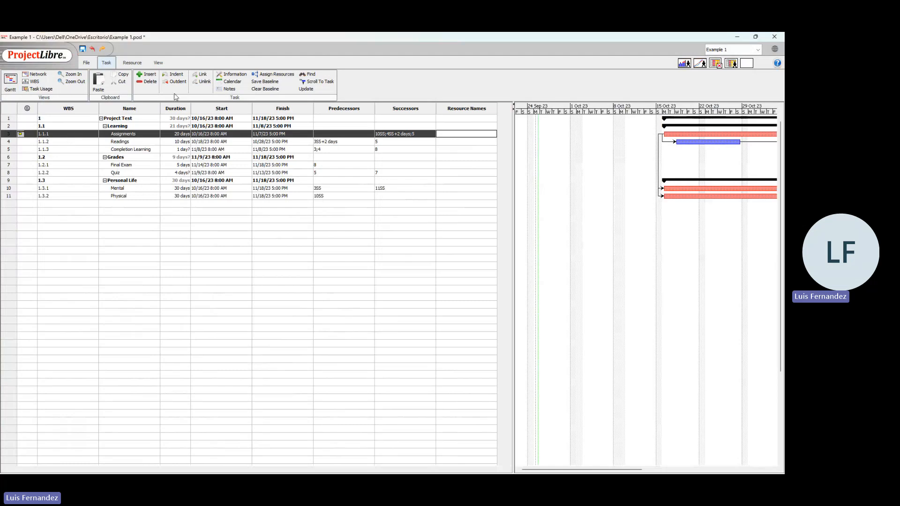
double_click(200, 136)
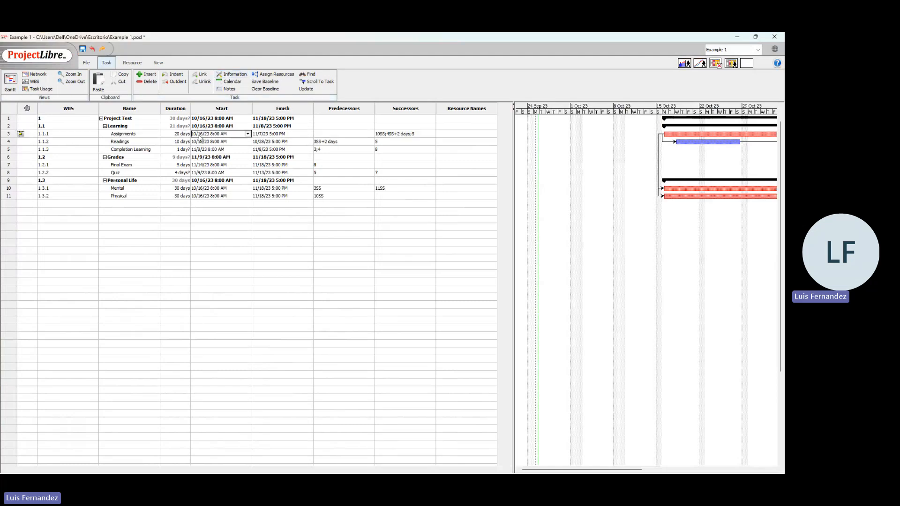
click(366, 217)
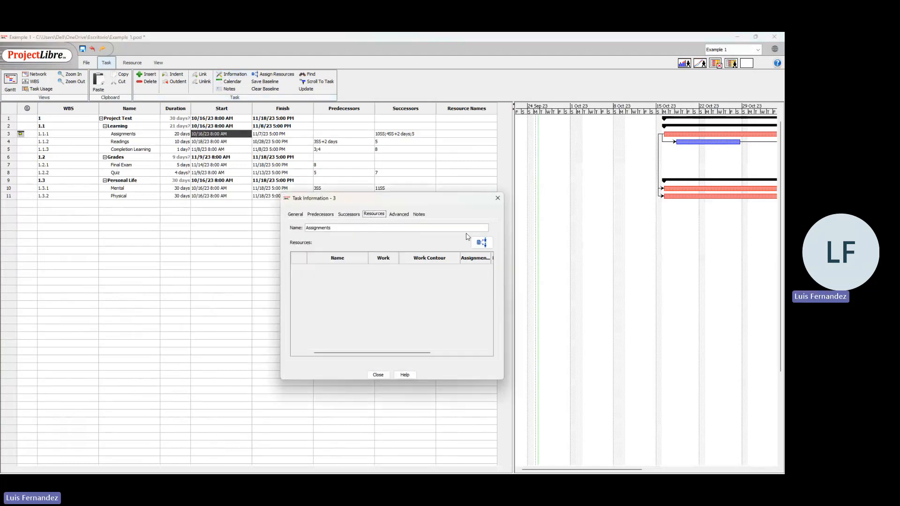
click(482, 242)
click(367, 256)
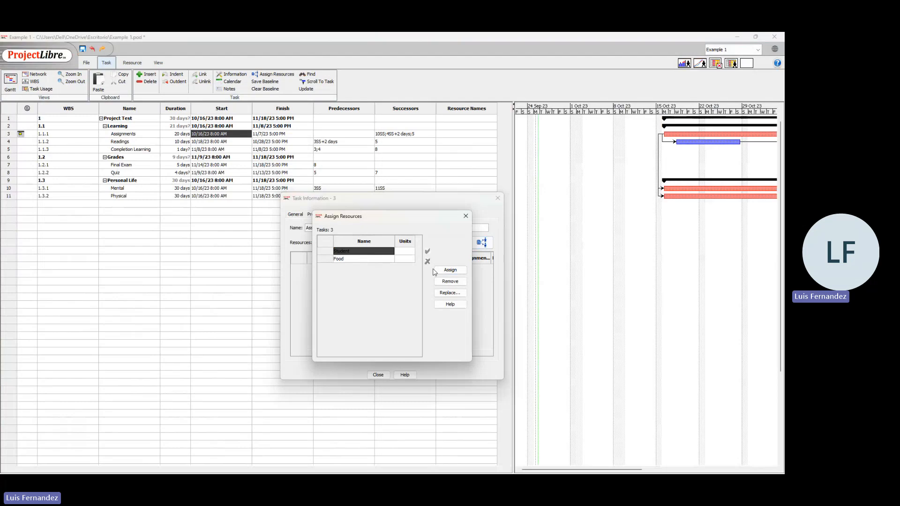
click(441, 270)
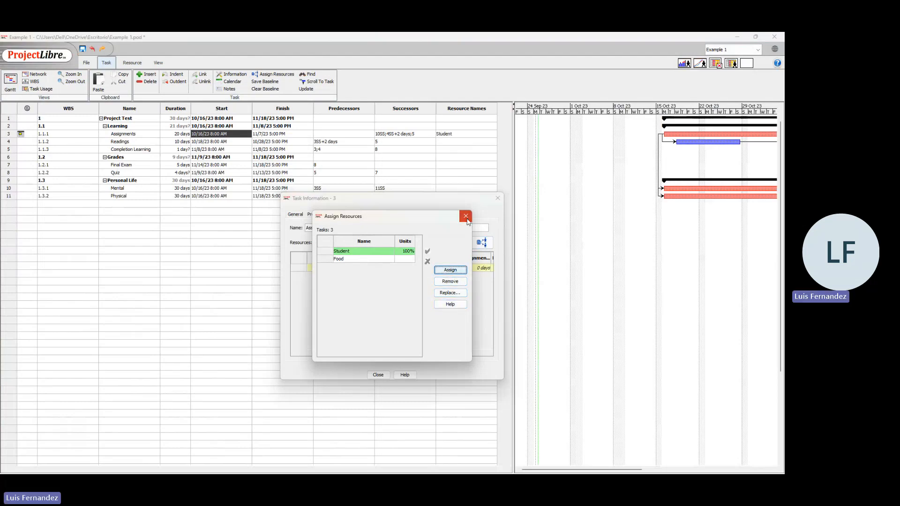
click(466, 216)
click(378, 375)
- Copy the Student resource name from the Assignments task to the Readings, Final Exam and Quiz tasks
double_click(458, 136)
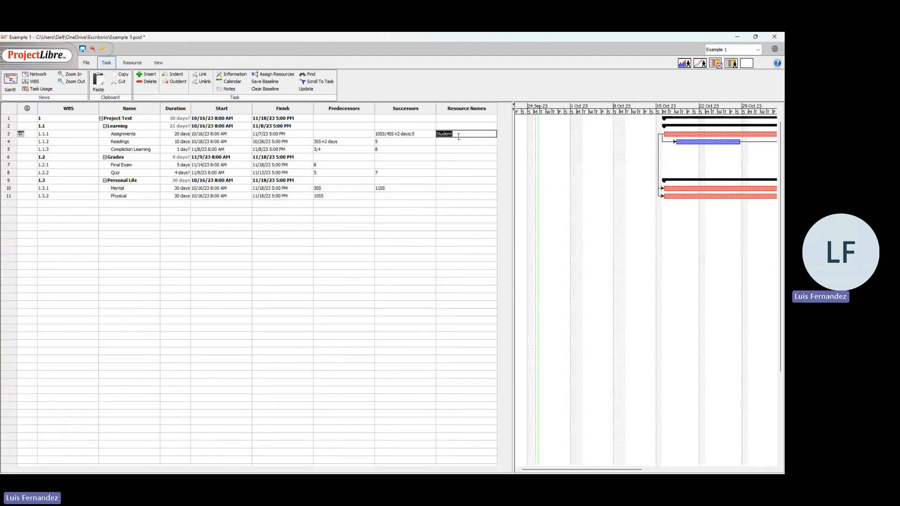
key(ctrl+c)
click(451, 142)
key(ctrl+v)
click(450, 153)
click(449, 167)
key(ctrl+v)
click(449, 173)
key(ctrl+v)
- Assign the copied Student resource to the Mental and Physical tasks and save the project
click(446, 187)
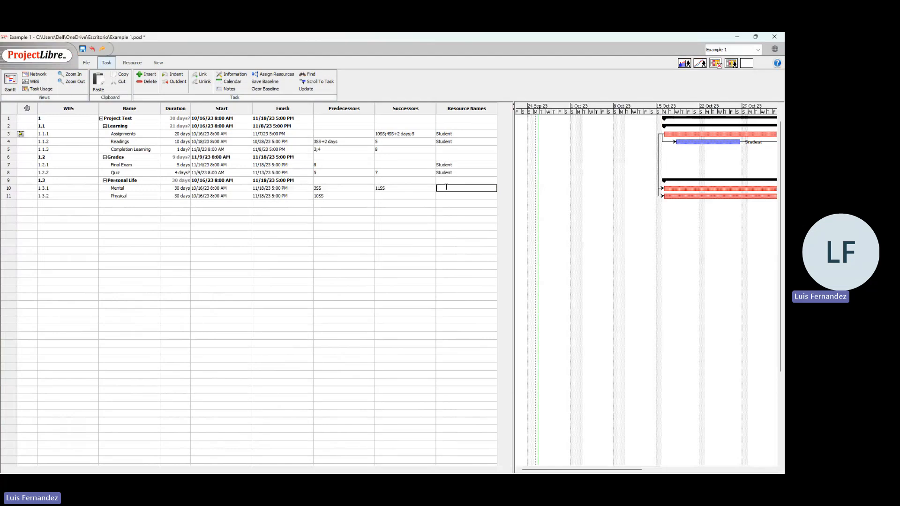
key(ctrl+v)
click(448, 196)
key(ctrl+v)
click(9, 196)
click(10, 189)
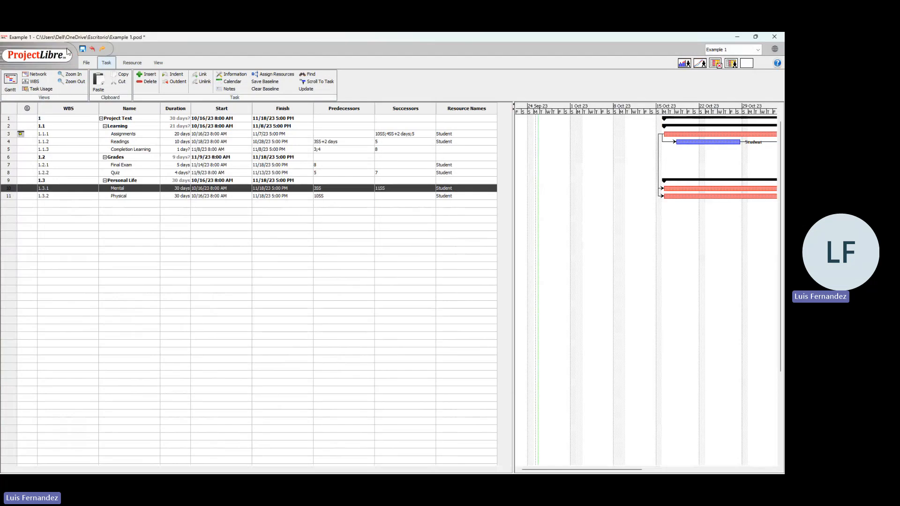
key(ctrl+s)
- Widen the Gantt chart to view the resource labels on the bars, and open the resource breakdown structure
drag(514, 303, 380, 303)
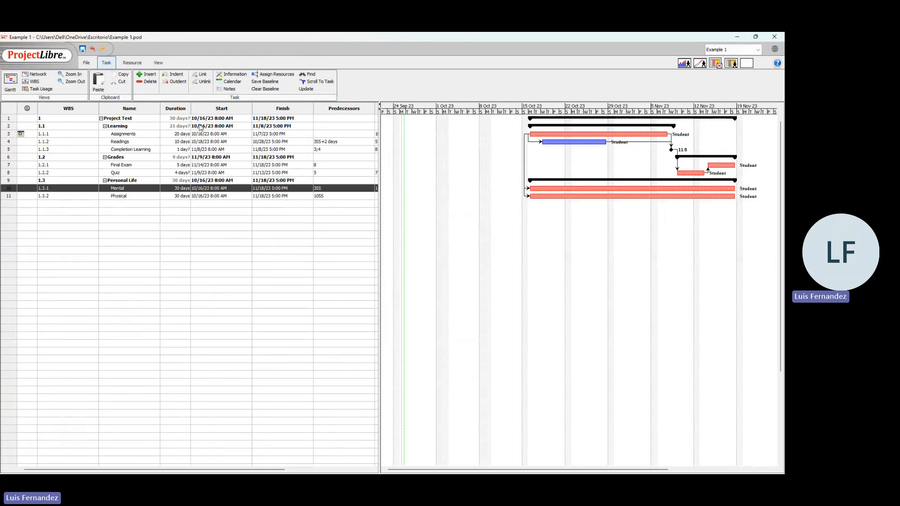
click(135, 66)
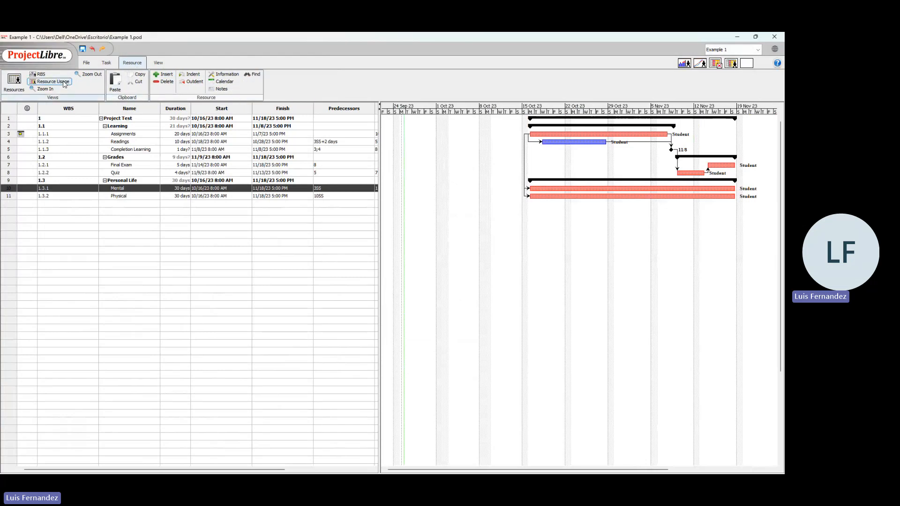
click(38, 74)
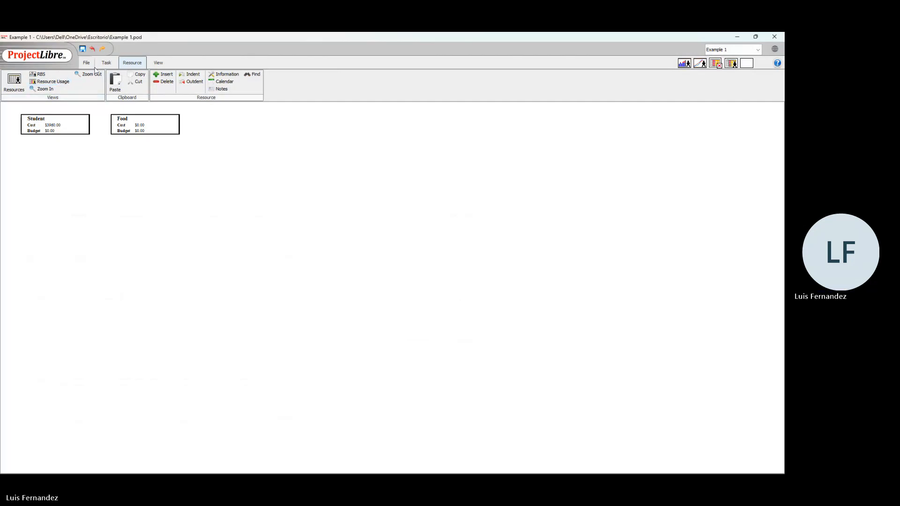
- Open the Resource Usage view and examine the Work Contour options for the Student's Assignments task
click(59, 84)
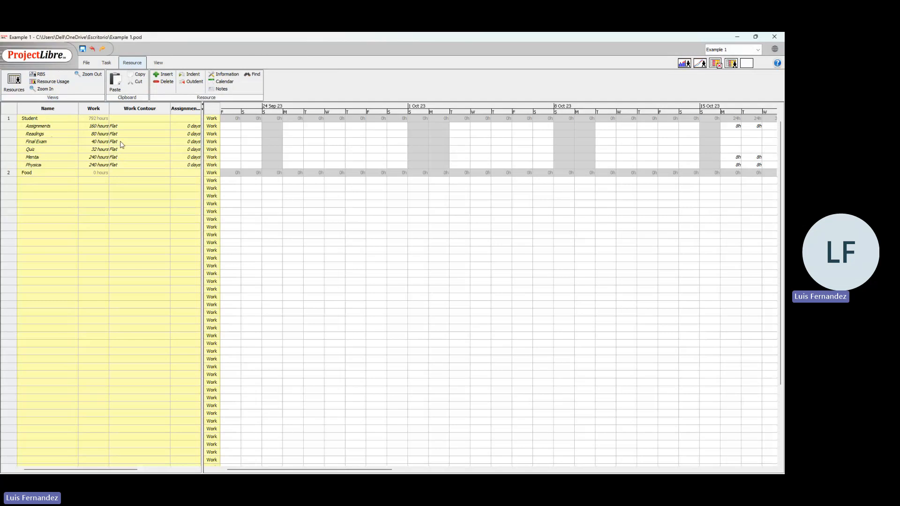
click(138, 126)
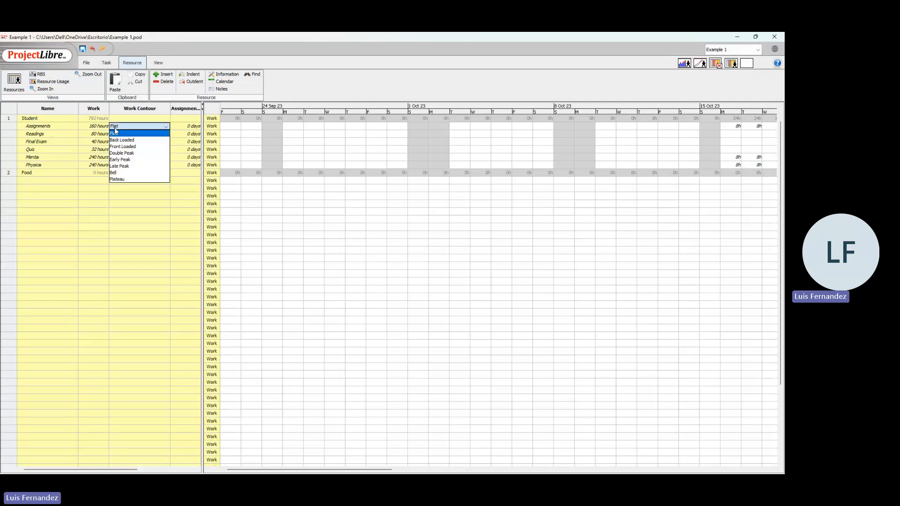
click(153, 177)
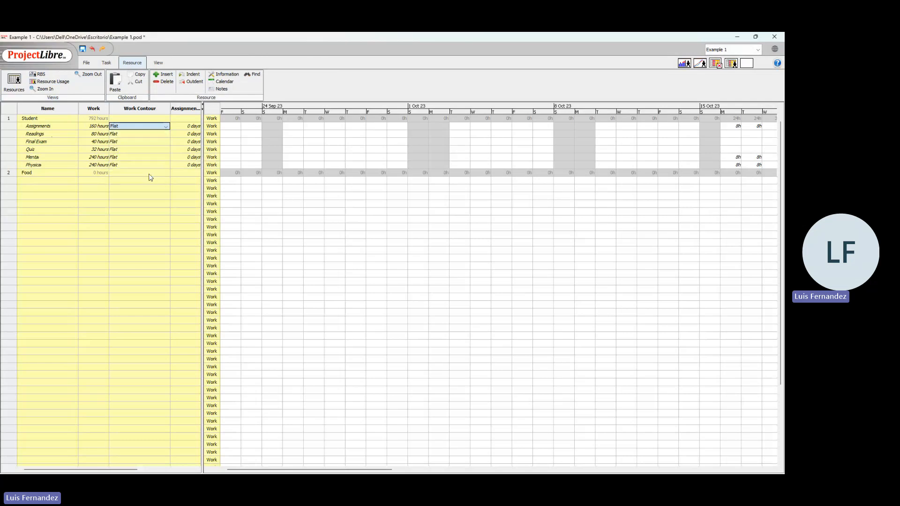
click(147, 132)
click(155, 135)
- Reveal the Cost Rate Table column and check the rate options for the Assignments task
drag(202, 173, 294, 188)
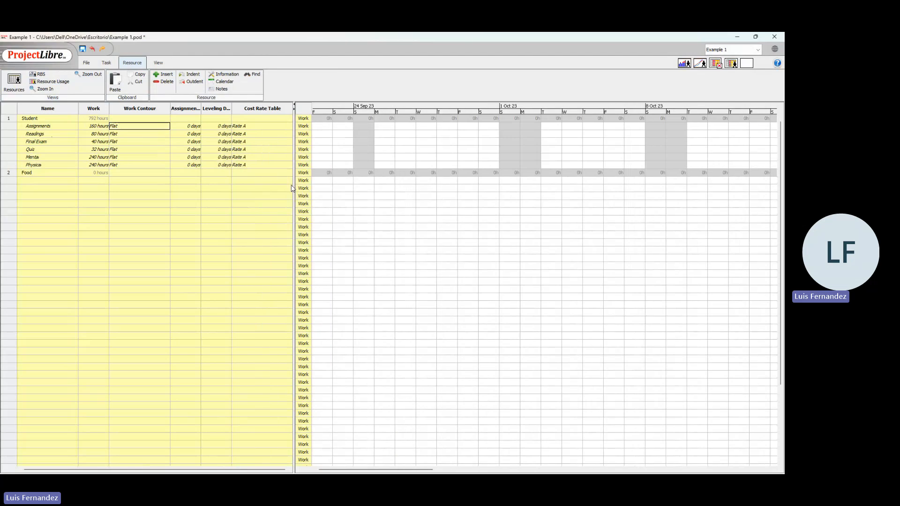
click(261, 126)
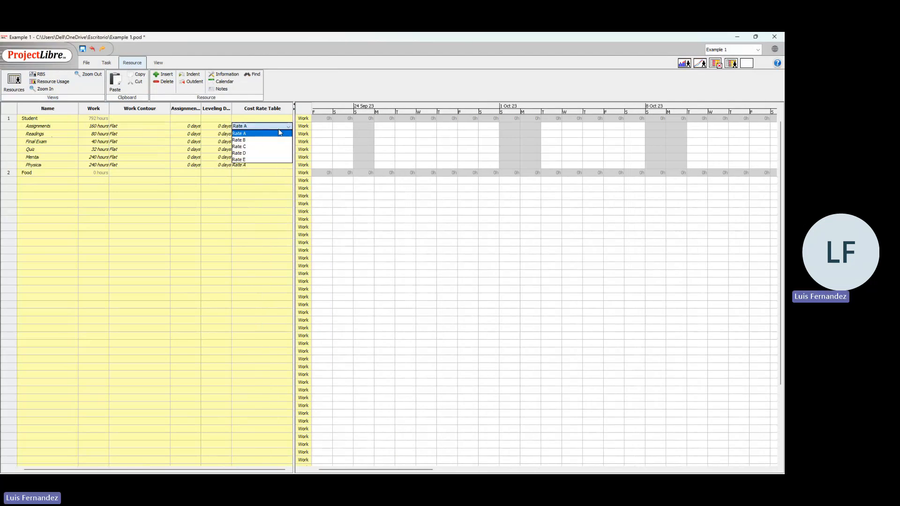
click(280, 133)
mouse_move(293, 140)
mouse_down()
mouse_move(342, 151)
mouse_move(293, 151)
mouse_up()
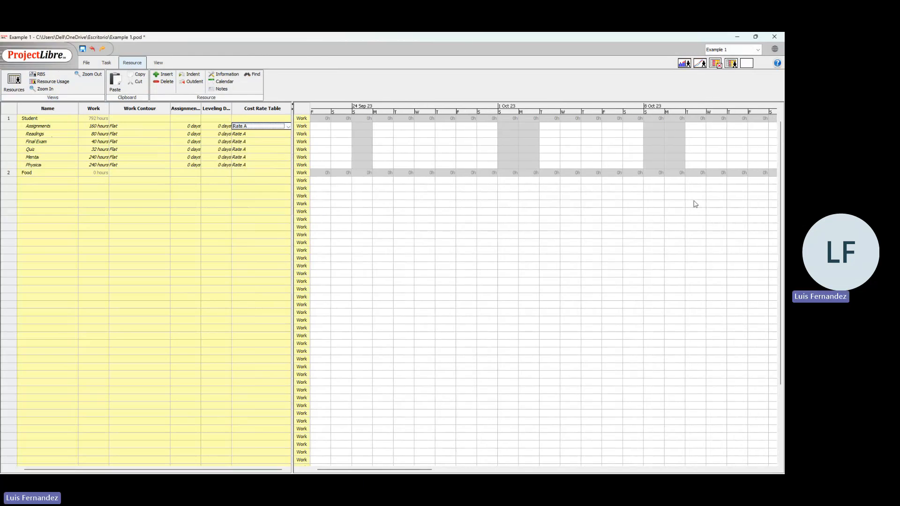
- Check the daily work hours from mid-October onward and set the Assignments task's work contour to Back Loaded
click(713, 212)
mouse_move(360, 464)
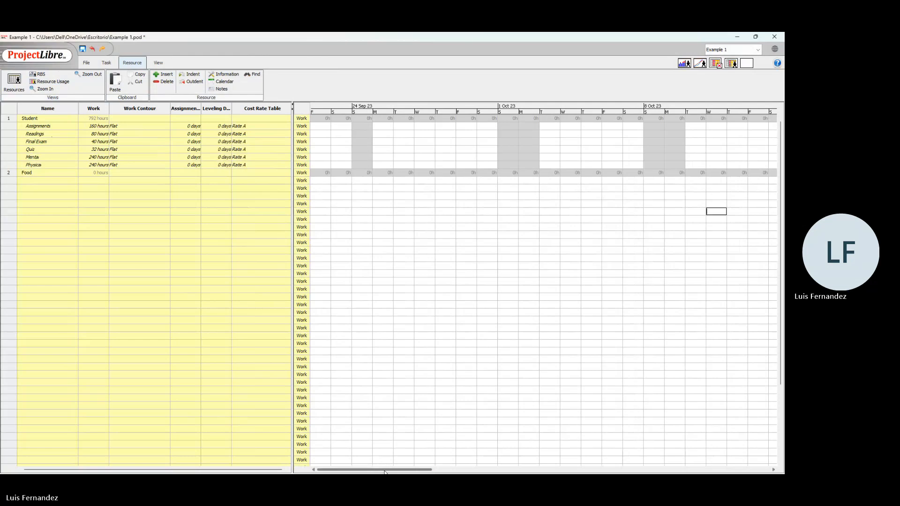
drag(390, 469, 493, 466)
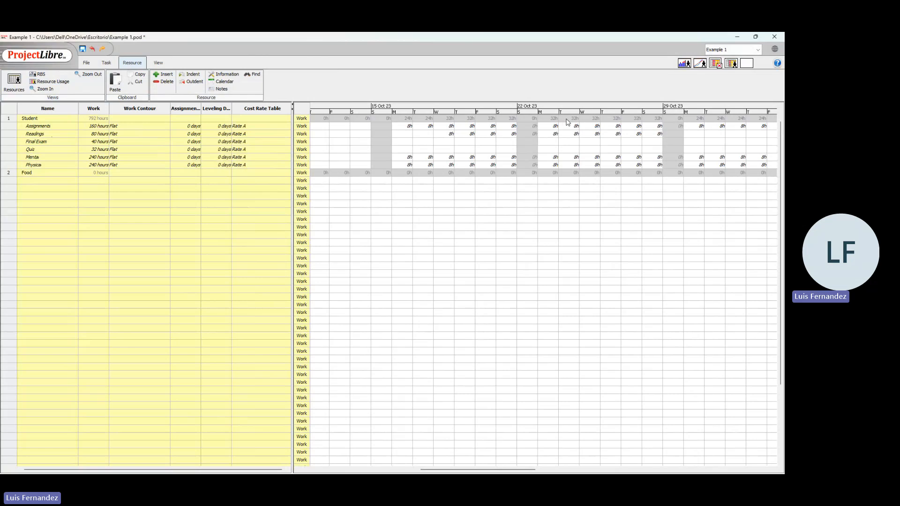
drag(535, 471, 513, 455)
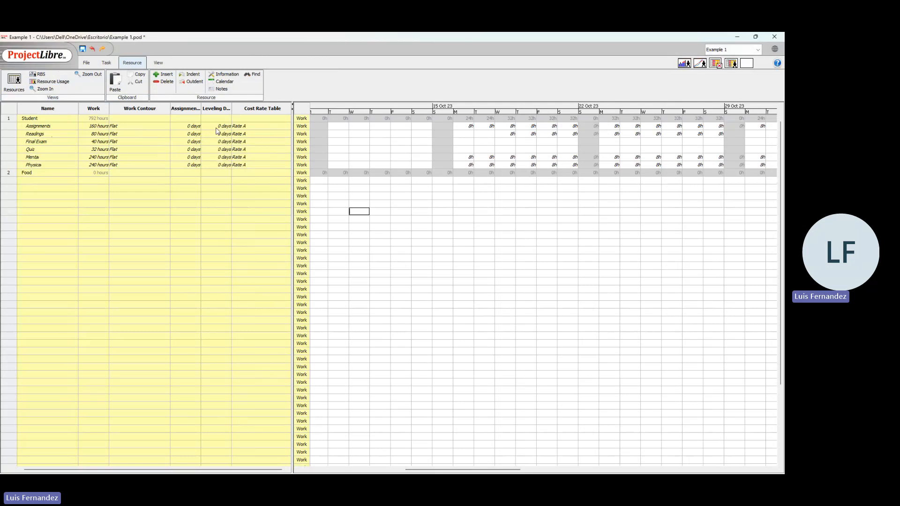
click(133, 126)
click(132, 143)
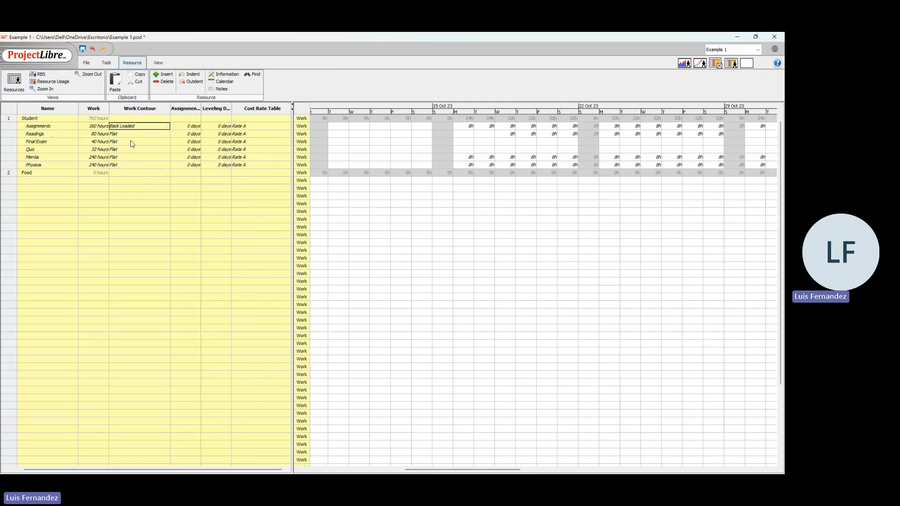
- Try the Double Peak and Late Peak work contours on the Assignments task, and set its contour back to Flat
click(135, 126)
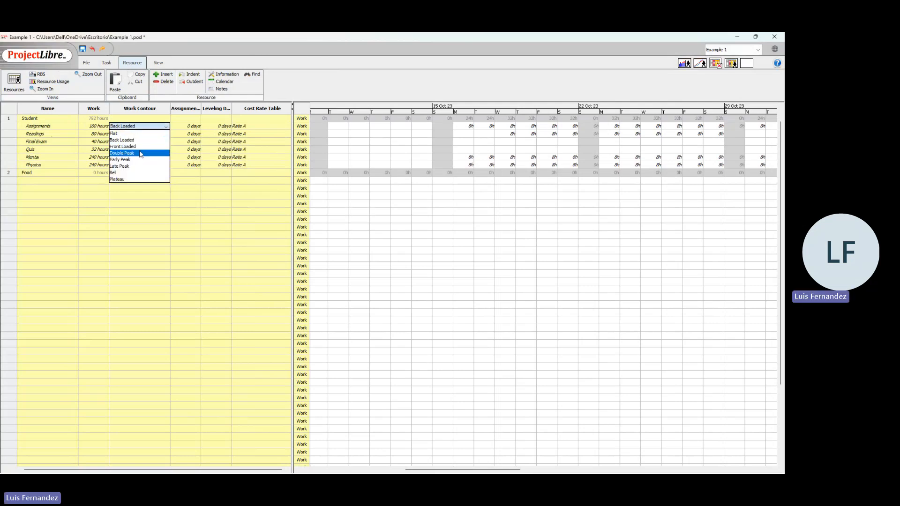
click(141, 154)
click(145, 126)
click(141, 166)
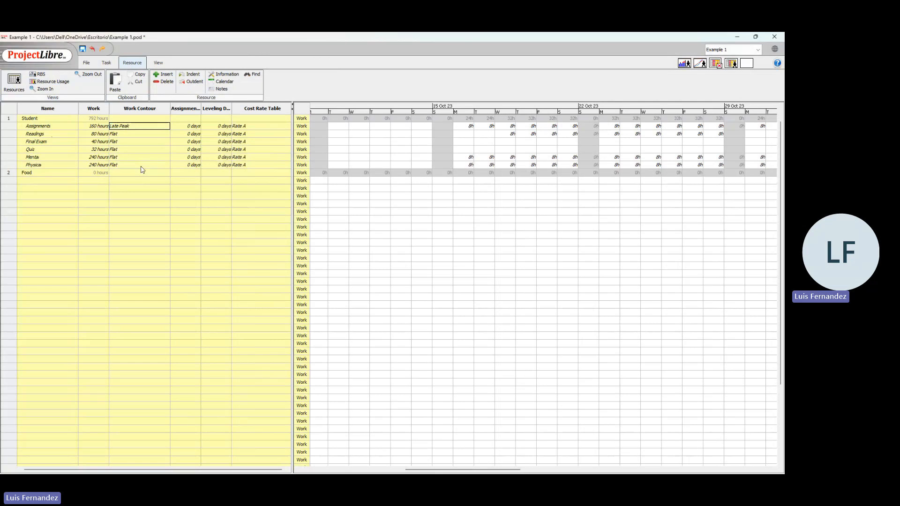
click(143, 131)
click(140, 134)
- Check the cost rate and delay fields, widen the Assignment Delay column, and set the Readings task's assignment delay to 5 days
click(263, 127)
click(270, 133)
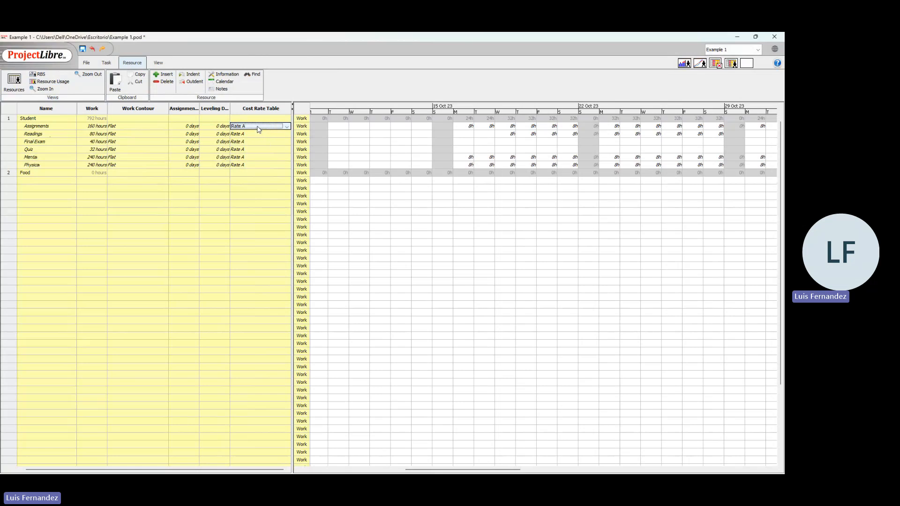
click(218, 126)
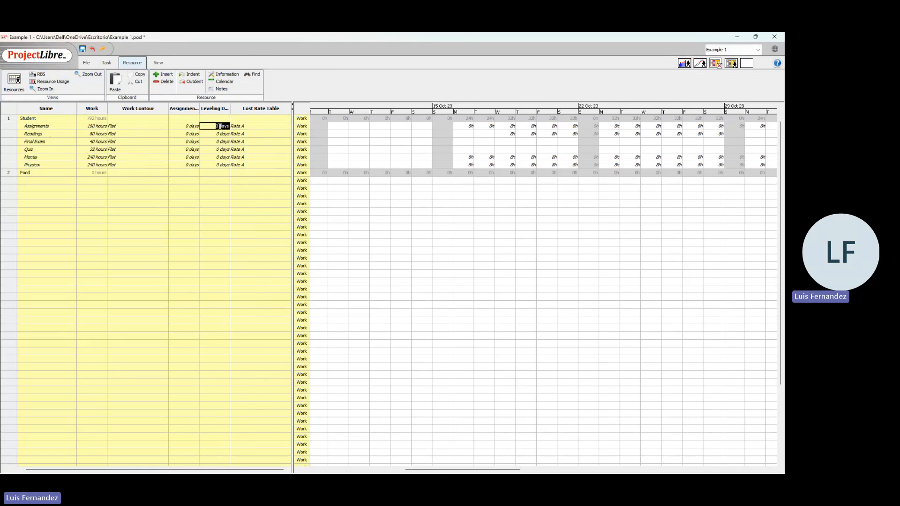
click(177, 126)
drag(199, 108, 222, 114)
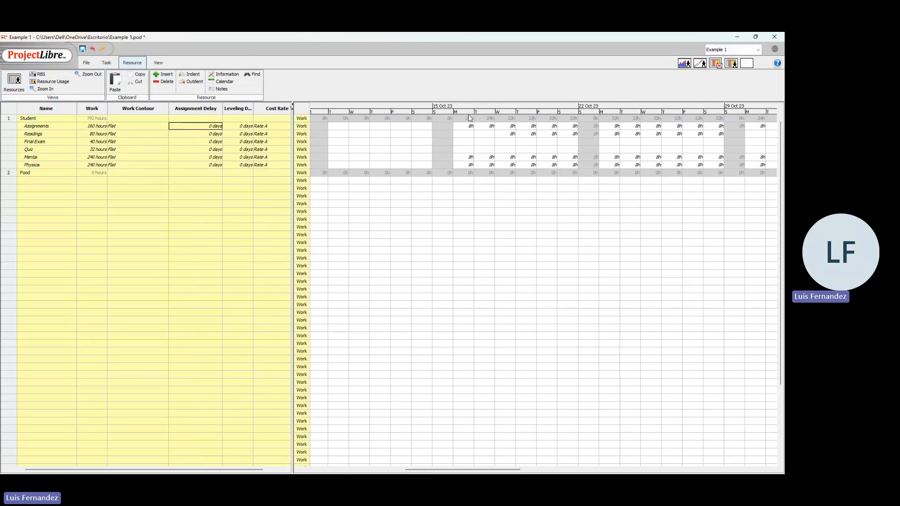
double_click(217, 134)
text(5)
- Widen the Leveling Delay column and set the Readings task's leveling delay to 5 days
double_click(236, 136)
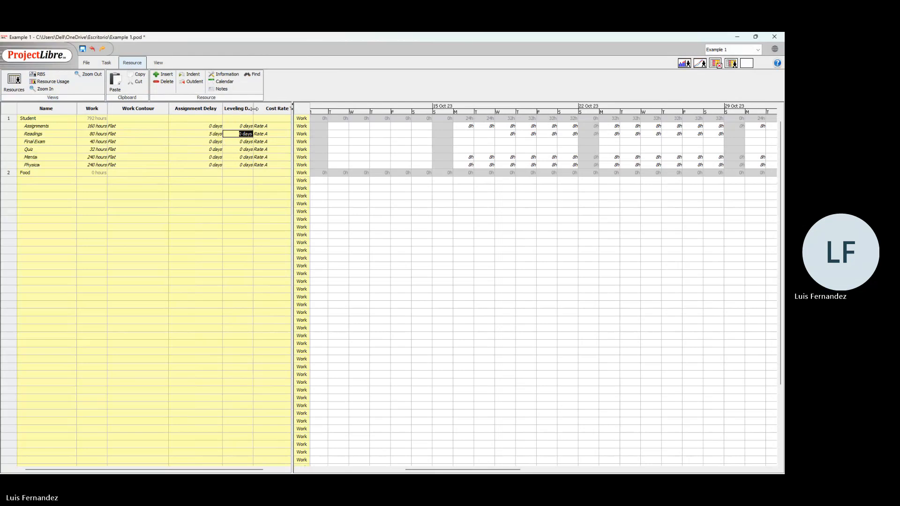
drag(253, 109, 271, 109)
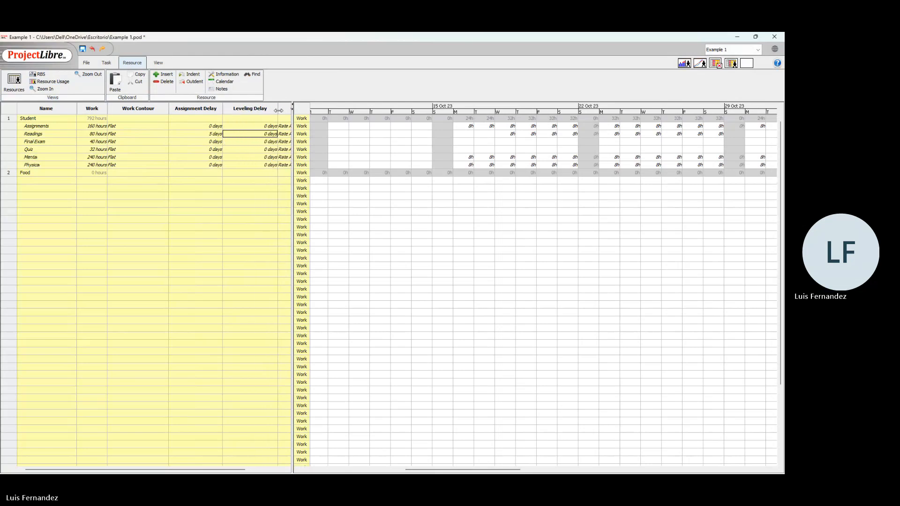
click(253, 135)
text(5)
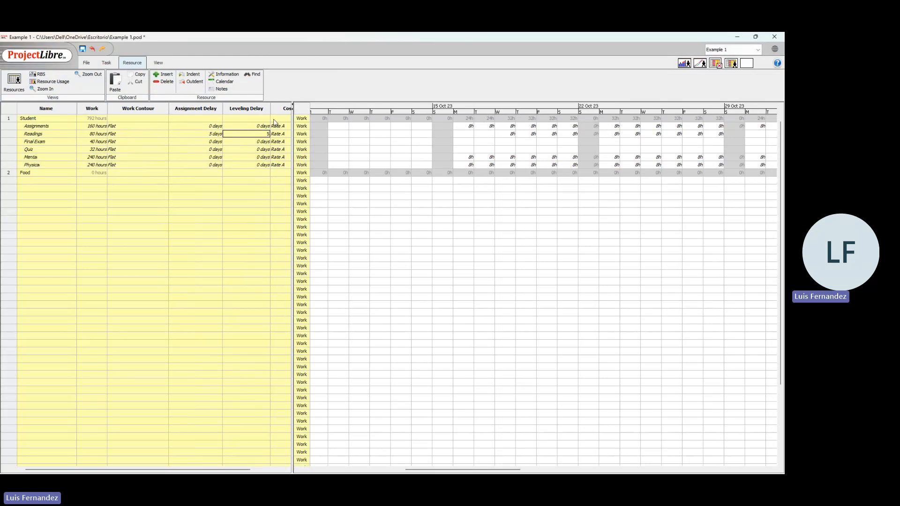
click(247, 125)
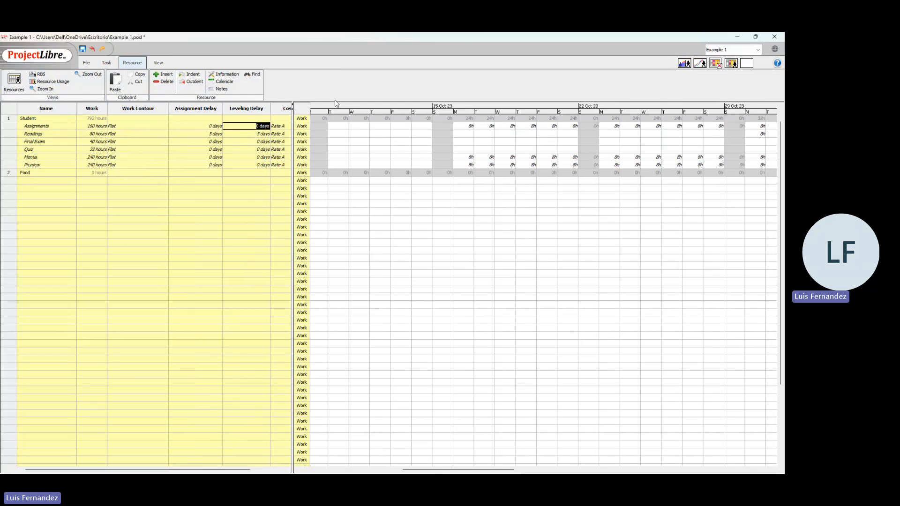
- Show the project's Gantt chart and save the project
click(107, 62)
click(10, 82)
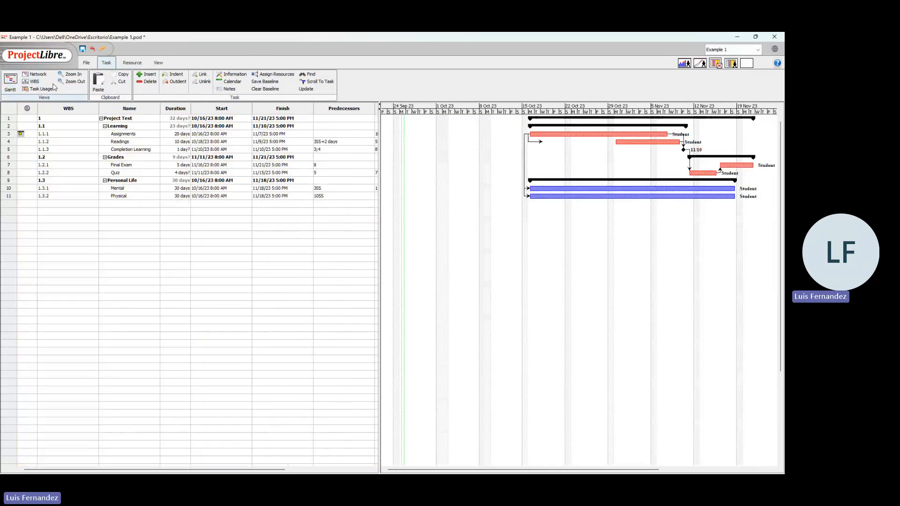
key(ctrl+s)
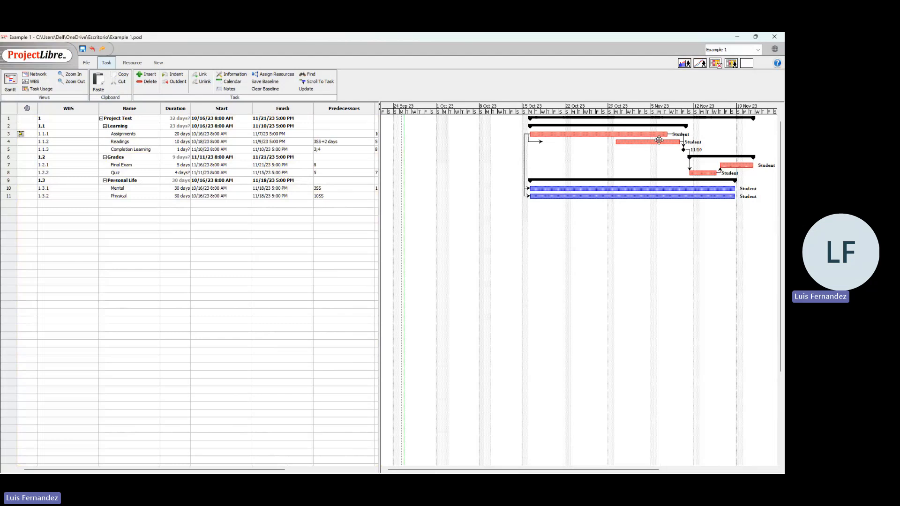
- Review the resource list and the Resource Usage view, and return to the Gantt chart
click(132, 66)
click(24, 87)
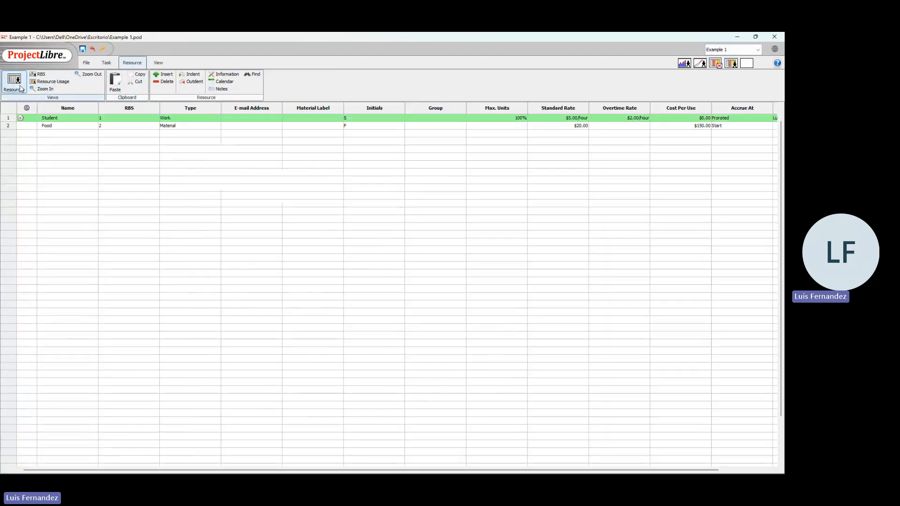
click(50, 81)
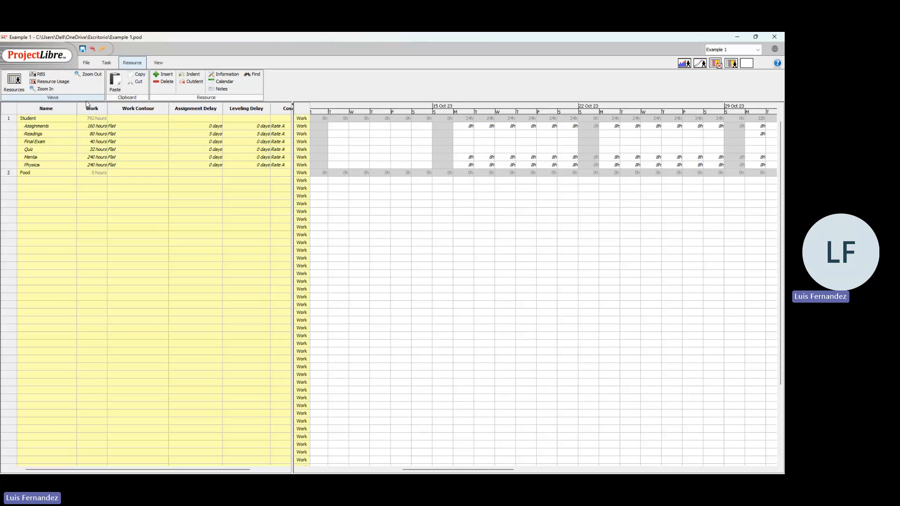
click(106, 63)
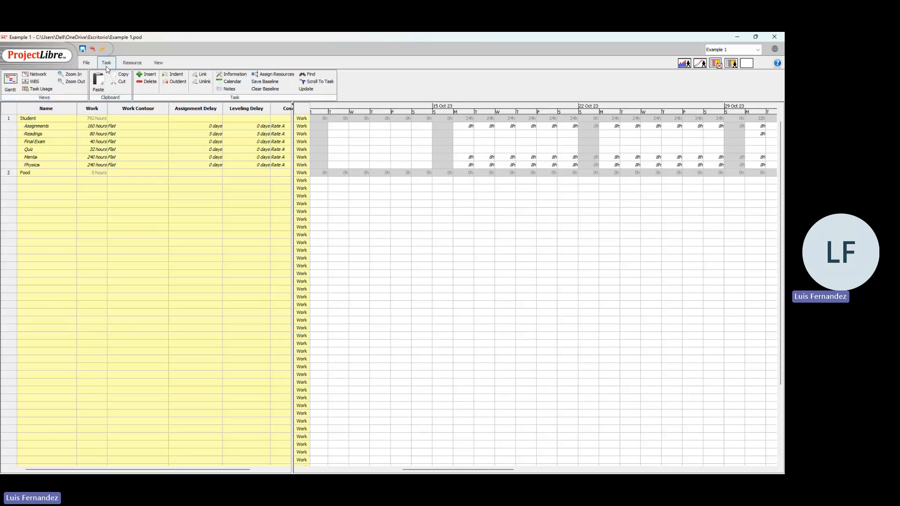
click(126, 67)
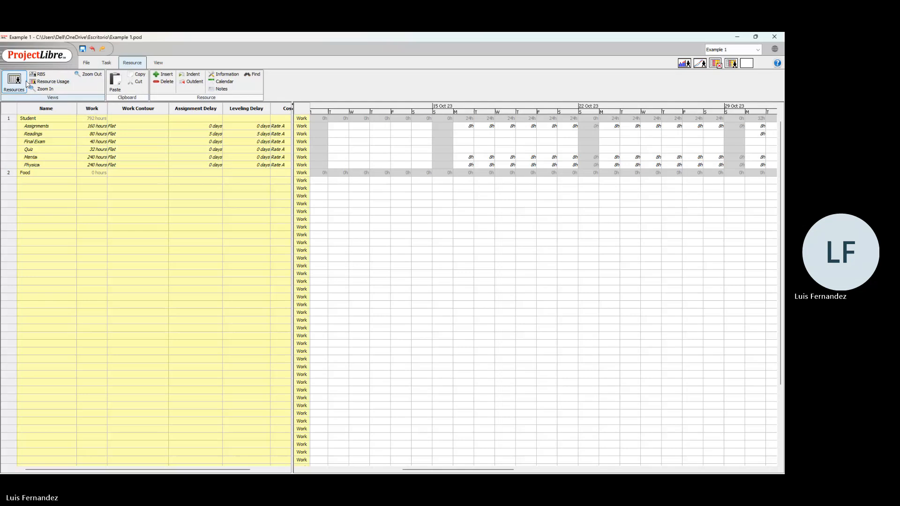
click(104, 65)
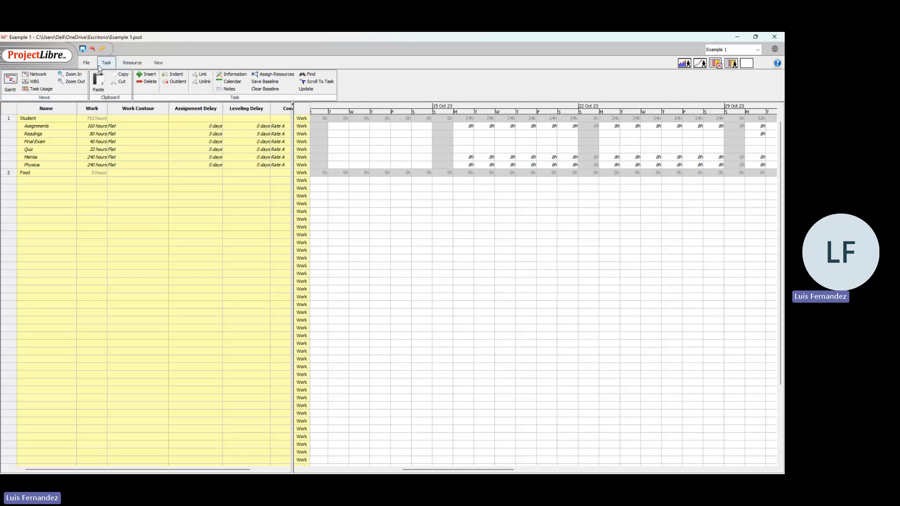
click(10, 82)
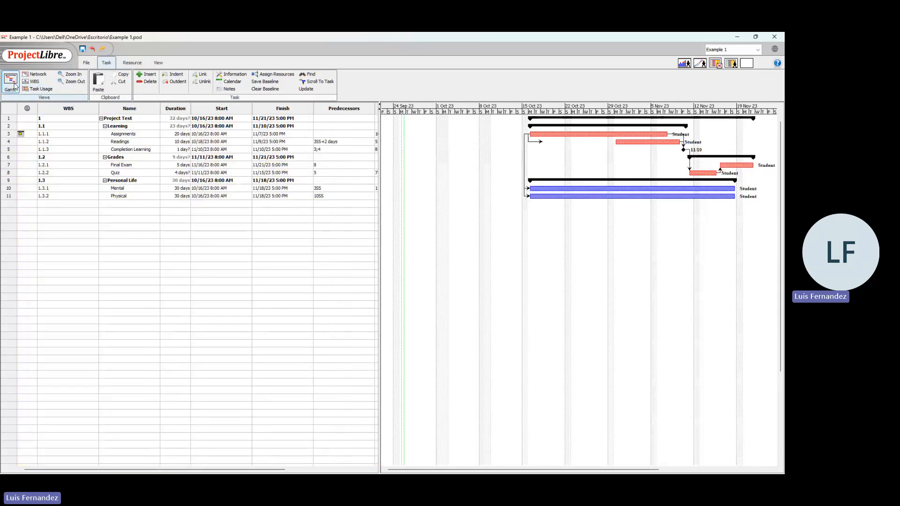
- Open the Task Usage view and examine the daily work hours of Assignments and Readings from mid-October onward
click(39, 89)
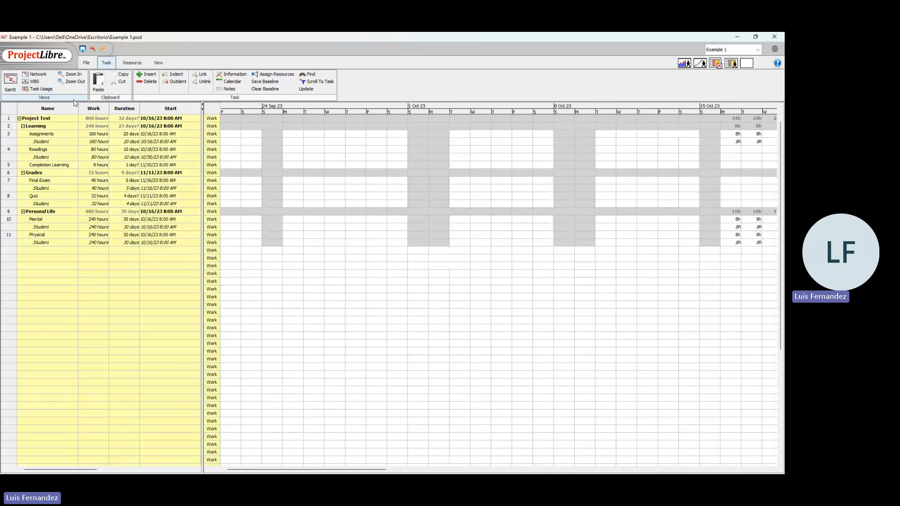
click(643, 274)
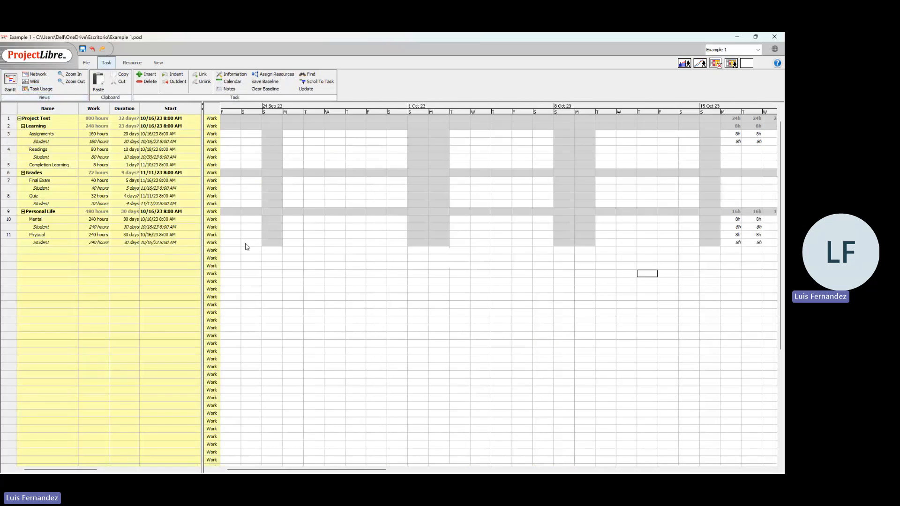
drag(358, 464, 475, 467)
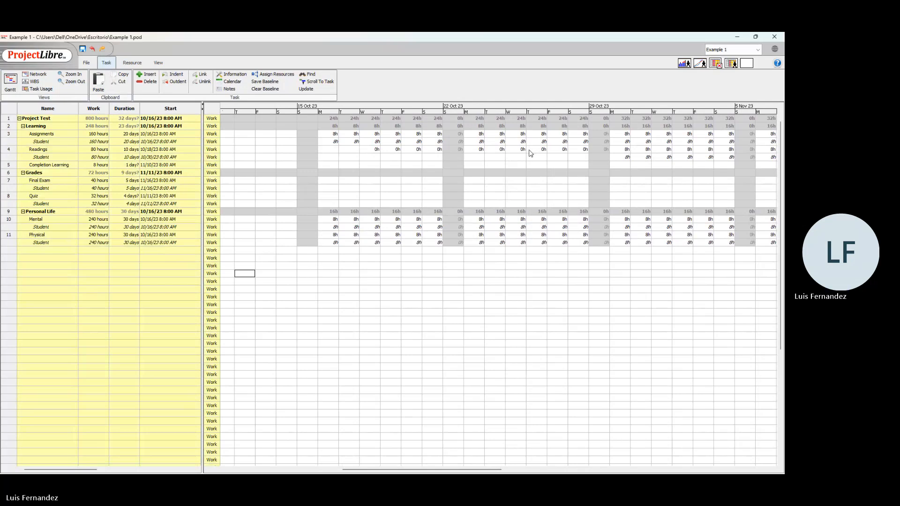
click(389, 142)
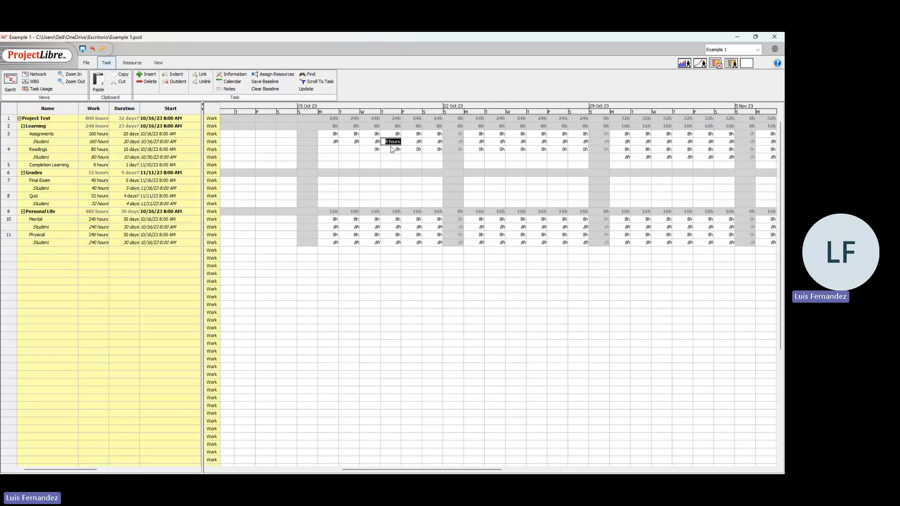
double_click(393, 149)
- Return to the Gantt chart and insert a Cost column before the Finish column
click(17, 84)
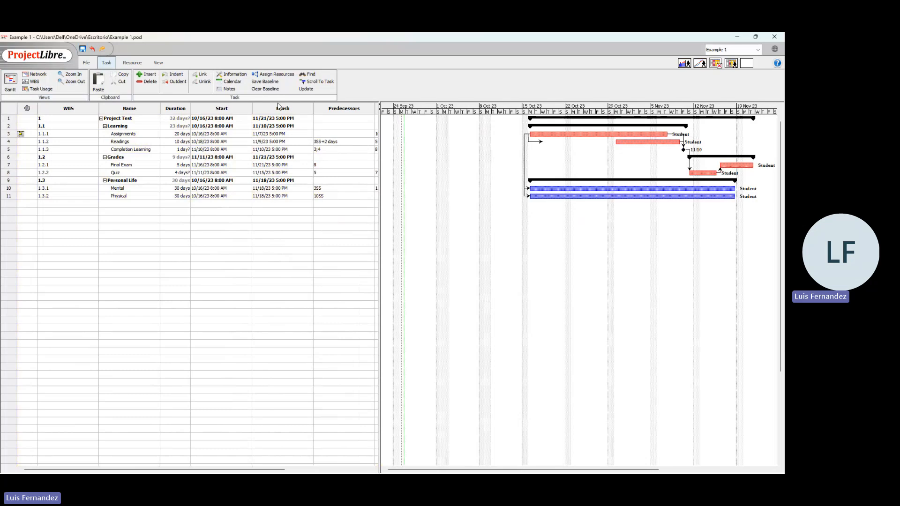
right_click(288, 114)
click(311, 129)
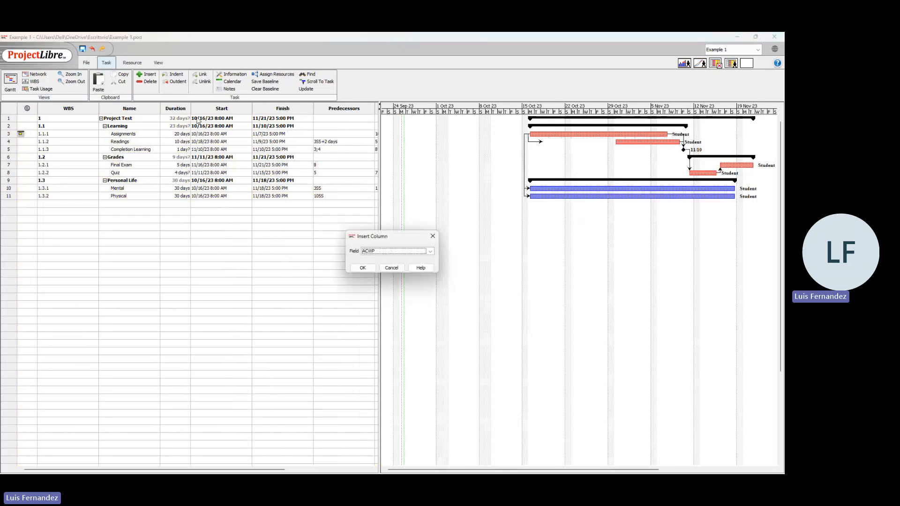
click(430, 251)
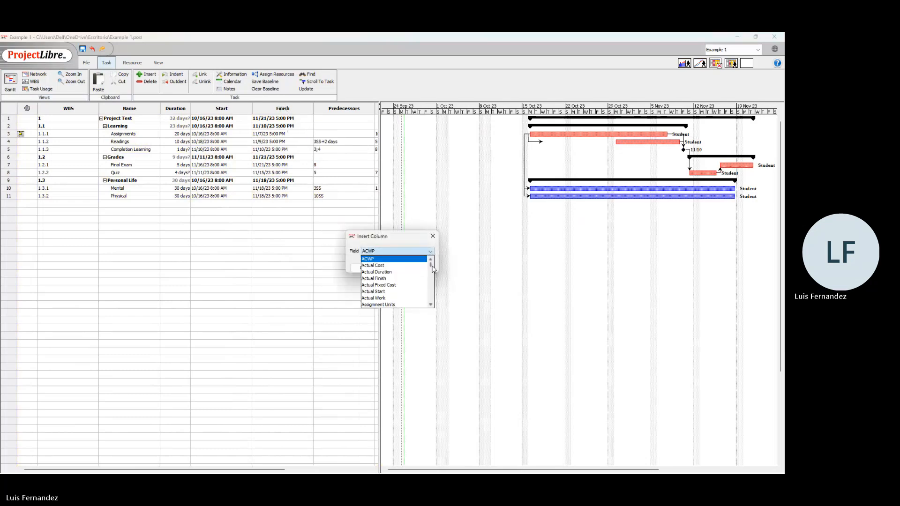
drag(432, 268, 435, 274)
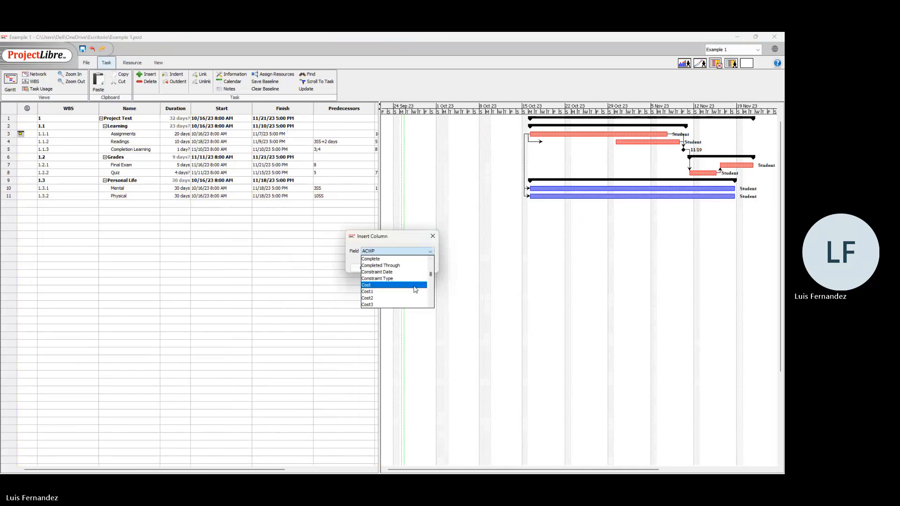
click(373, 285)
click(363, 268)
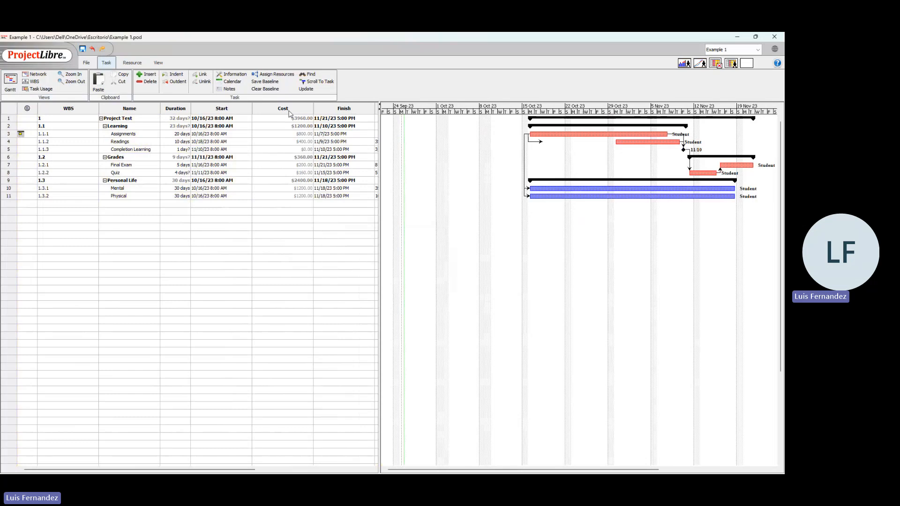
- Widen the task table and move the Cost column directly after the Successors column
drag(287, 109, 354, 124)
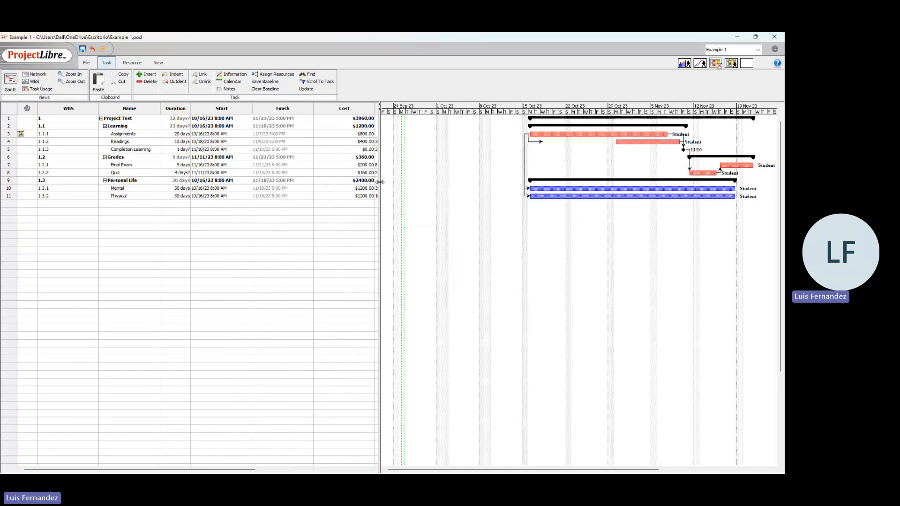
drag(379, 186, 444, 185)
drag(347, 111, 519, 165)
drag(428, 112, 458, 118)
drag(481, 121, 482, 124)
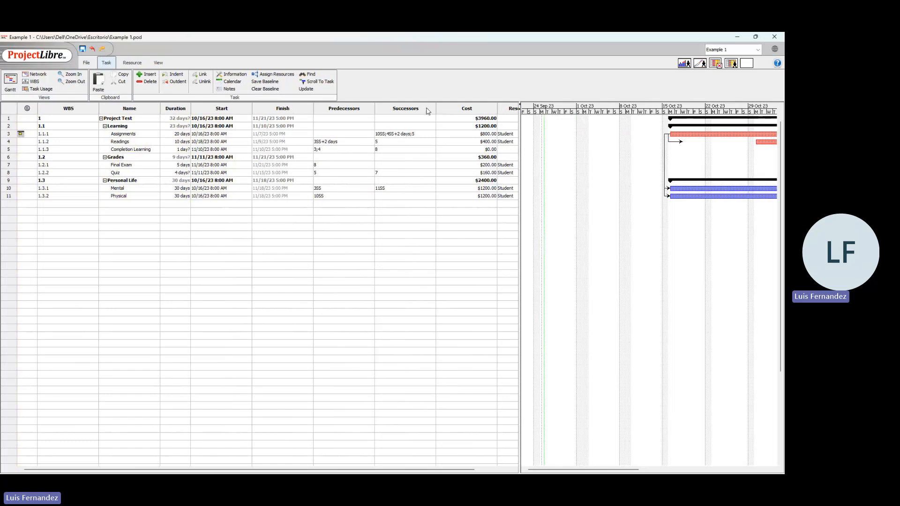
- Insert a Baseline Cost column, move it directly after the Cost column, and widen the task table to show it
right_click(278, 111)
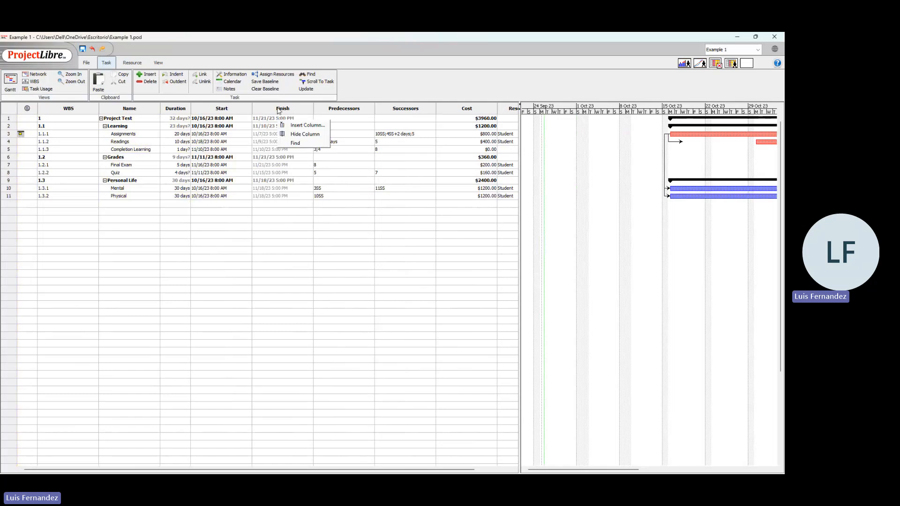
click(289, 124)
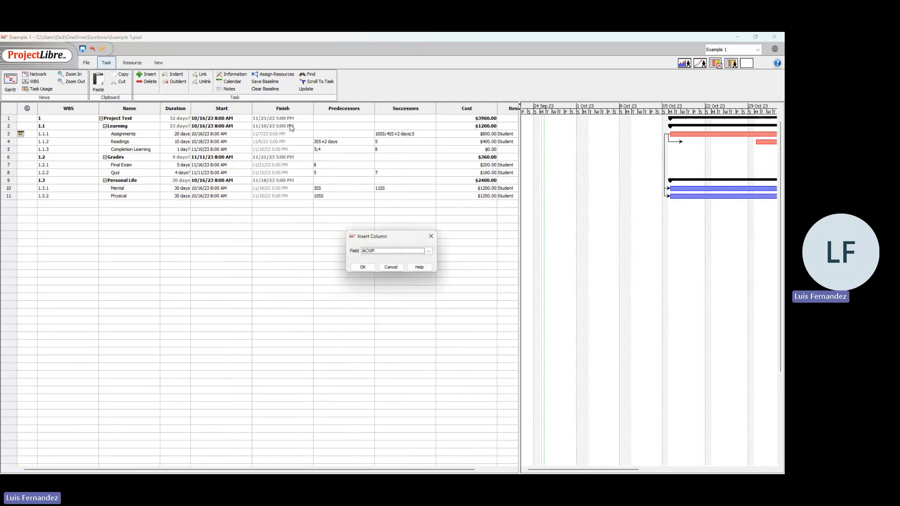
click(430, 251)
drag(431, 260, 432, 271)
scroll(432, 270, up, 1)
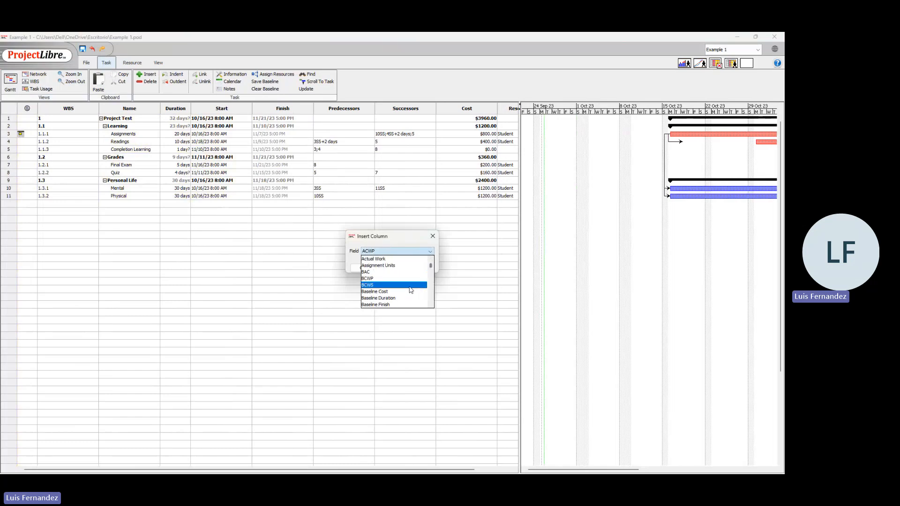
click(384, 292)
click(363, 268)
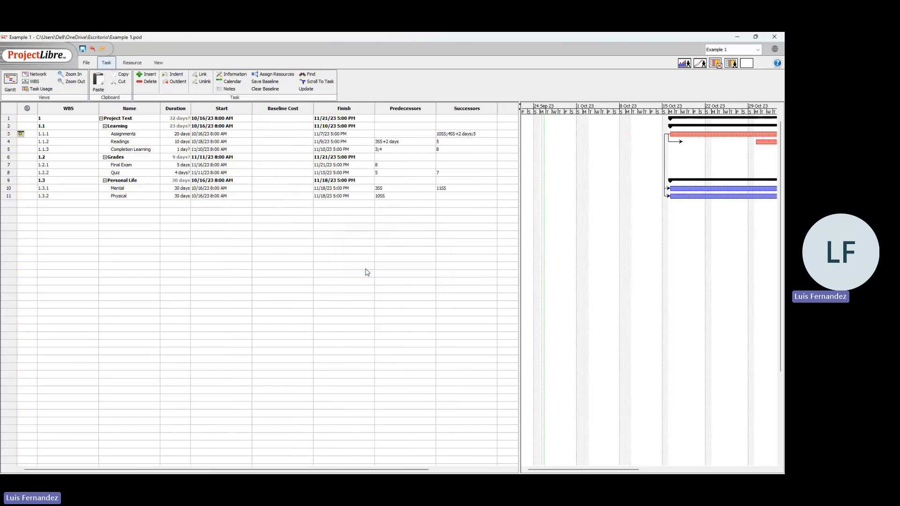
drag(298, 115, 524, 127)
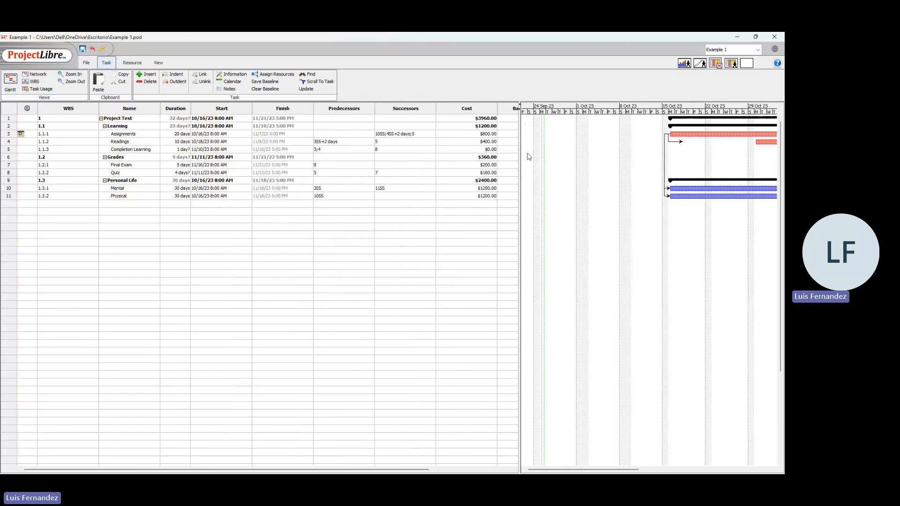
drag(519, 167, 545, 172)
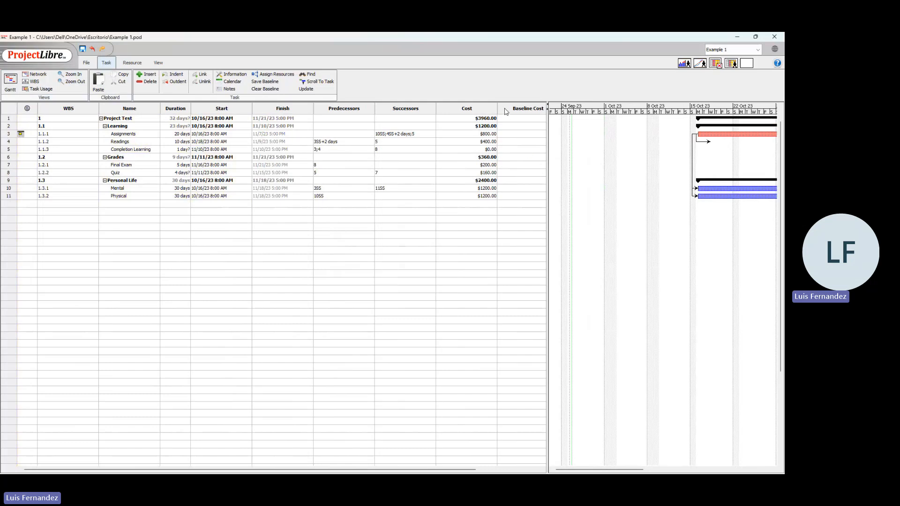
- Insert a Baseline Finish column before the Baseline Cost column in the task table
right_click(505, 109)
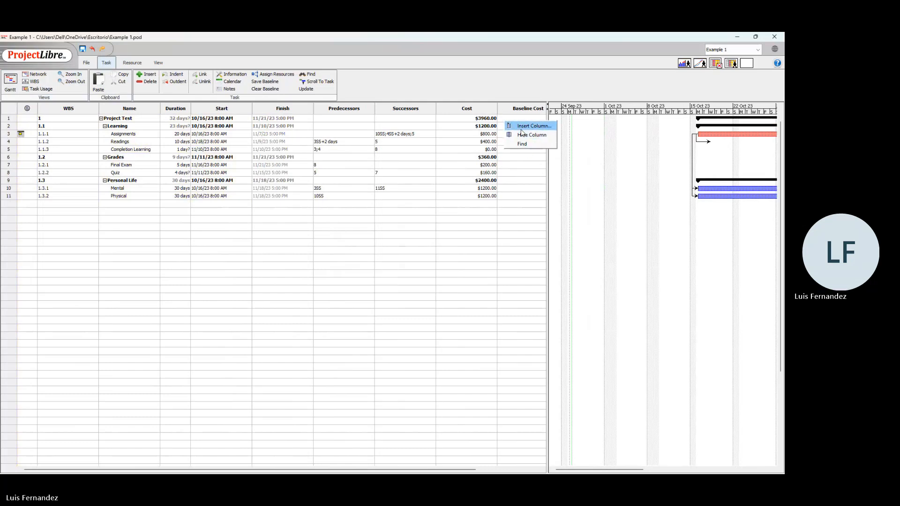
click(521, 130)
click(431, 252)
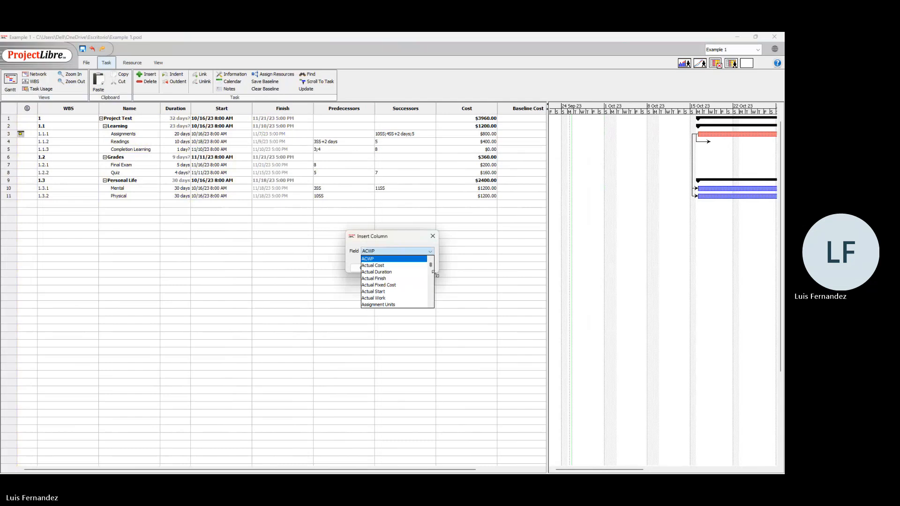
click(431, 306)
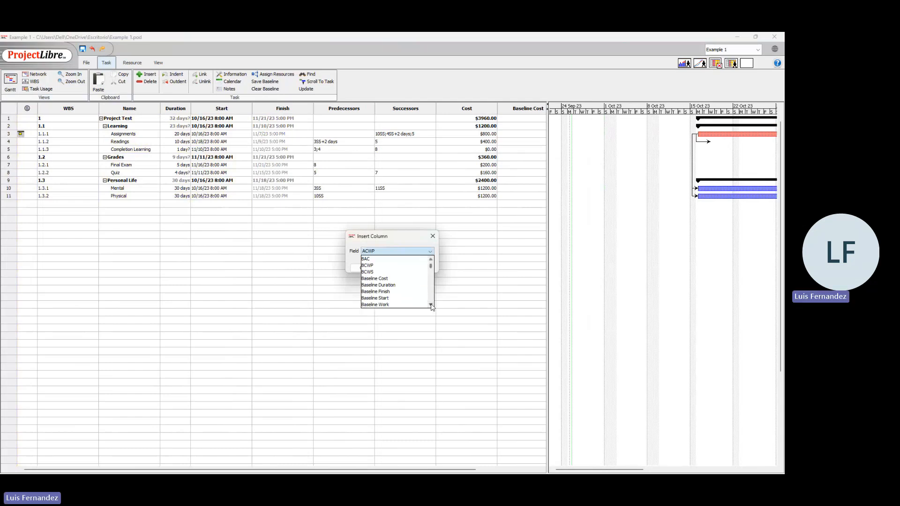
click(431, 305)
click(431, 305)
click(431, 305)
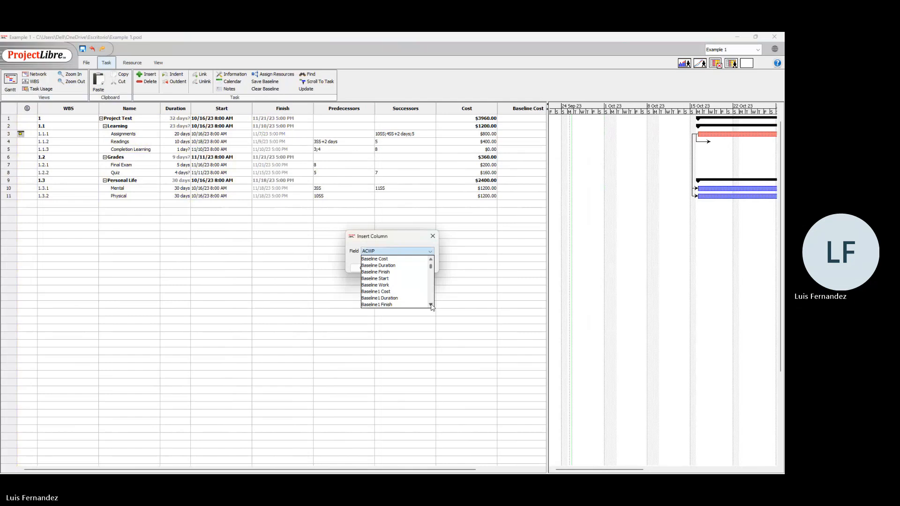
click(396, 271)
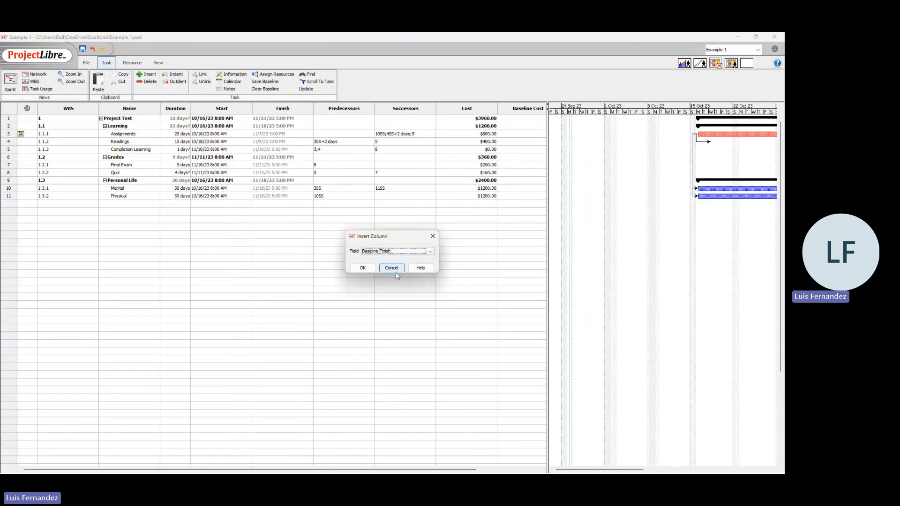
click(368, 270)
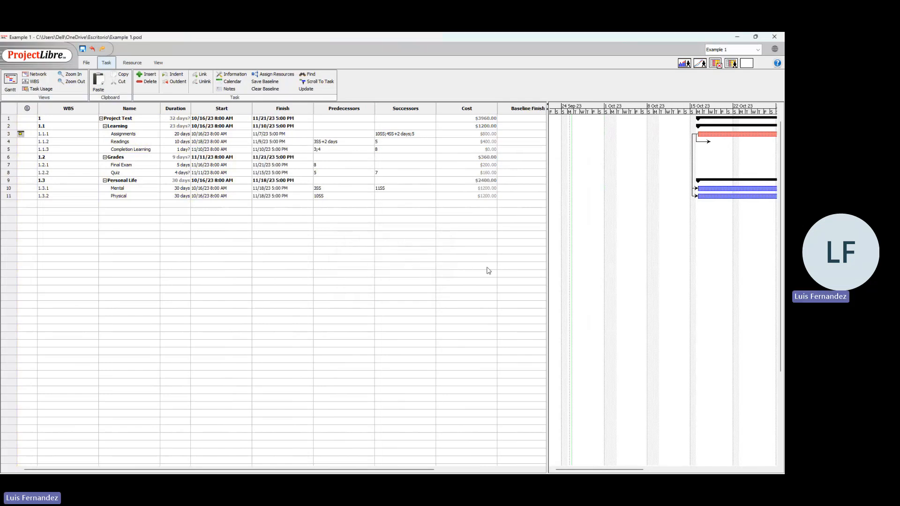
- Move the Baseline Finish column directly after the Finish column
drag(416, 470, 467, 470)
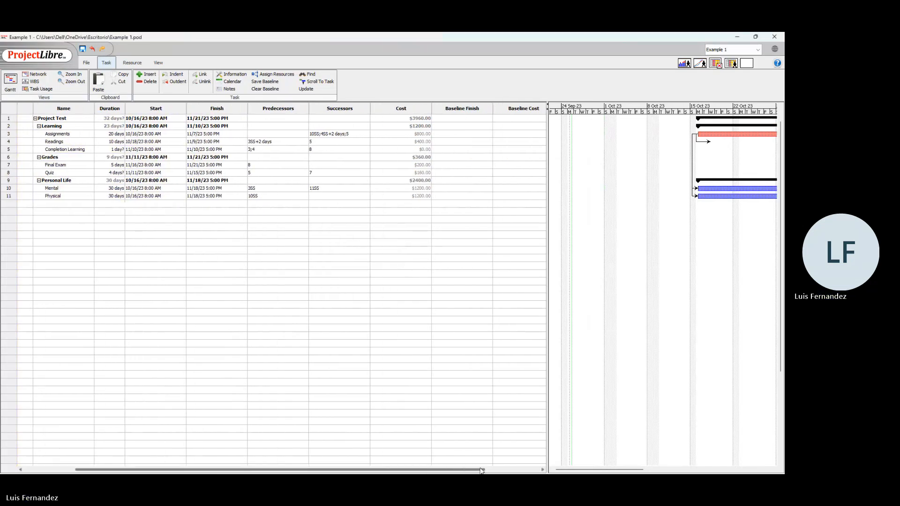
drag(462, 110, 285, 112)
click(295, 125)
click(292, 136)
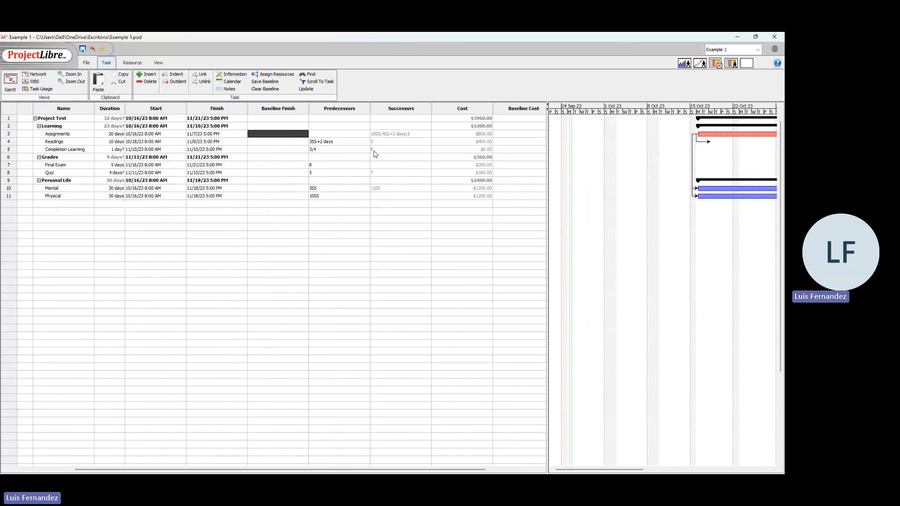
- Save the default Baseline for the entire project
click(264, 82)
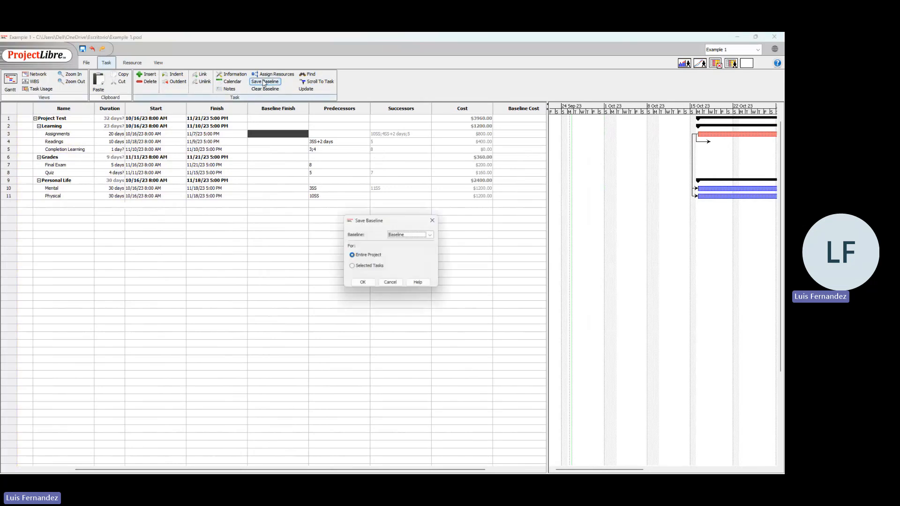
click(421, 234)
click(428, 243)
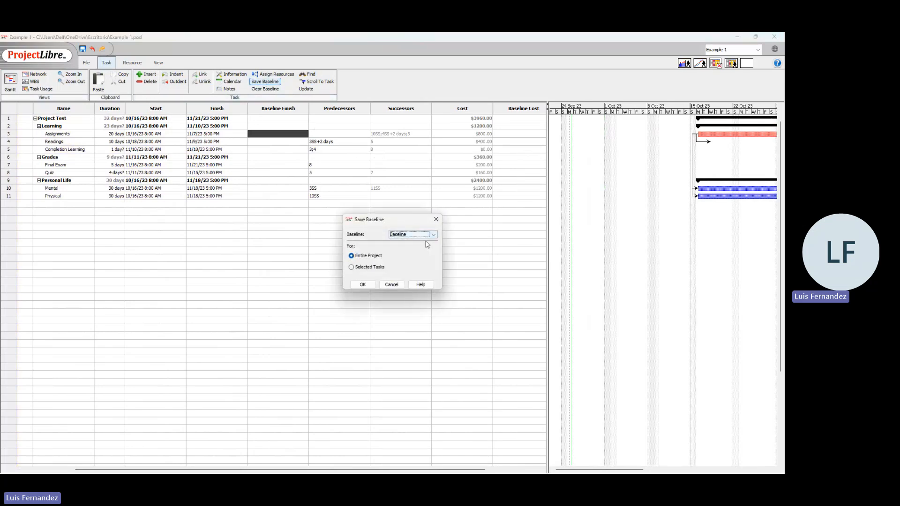
click(367, 285)
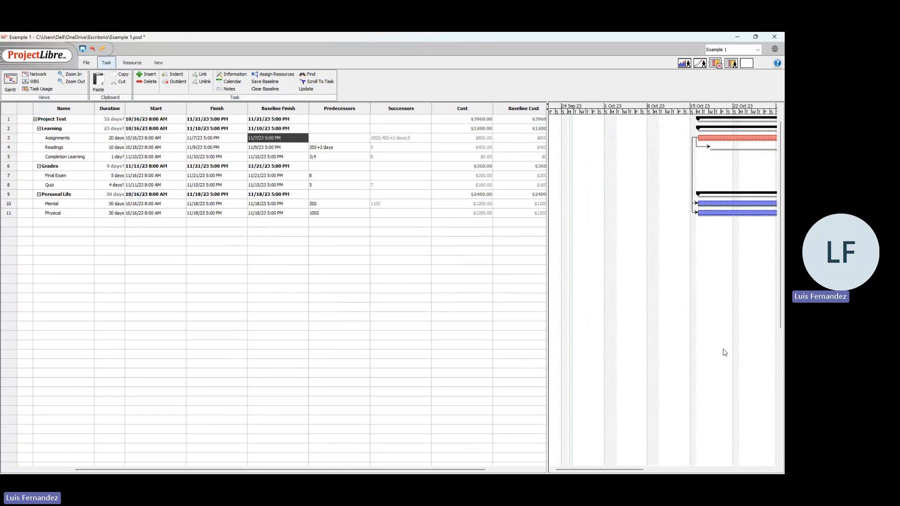
- Compare the tasks' Gantt bars, baseline bars, and cost and resource columns across the whole project period
mouse_move(606, 471)
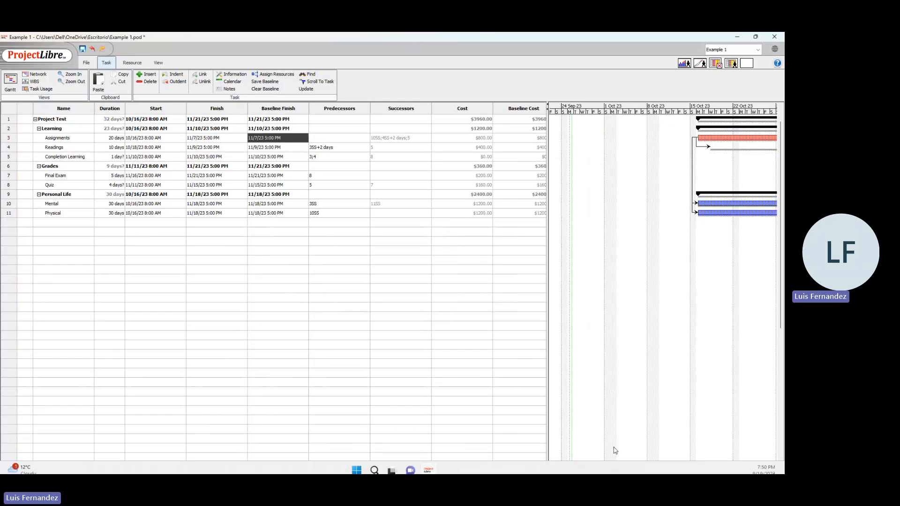
drag(623, 468, 661, 467)
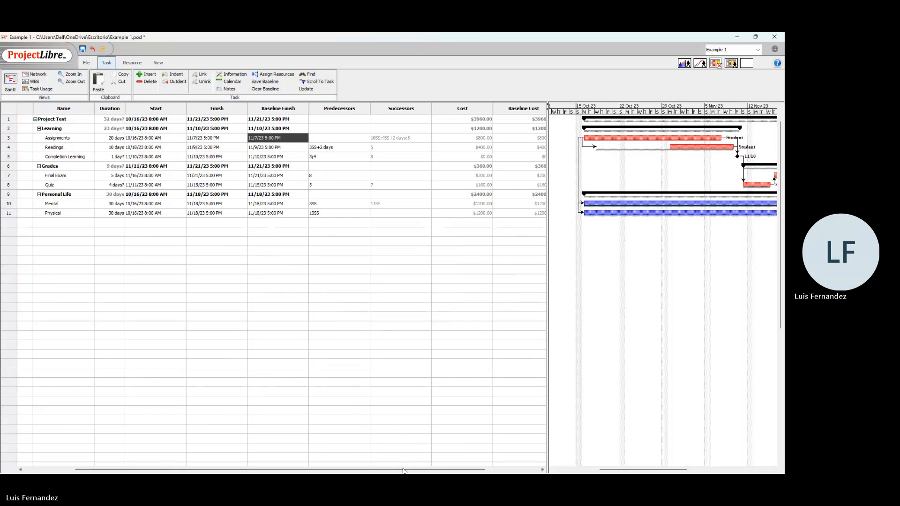
drag(418, 471, 472, 471)
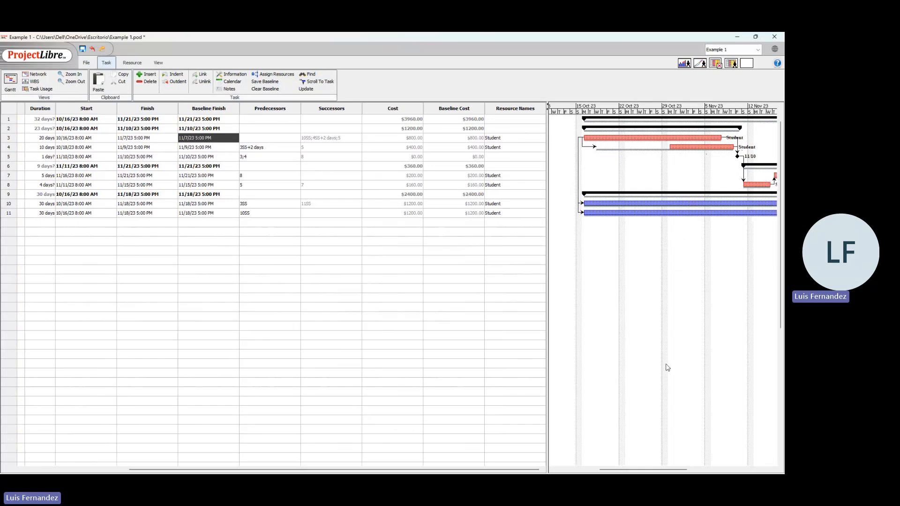
mouse_move(655, 472)
mouse_down()
mouse_move(673, 472)
mouse_move(663, 472)
mouse_up()
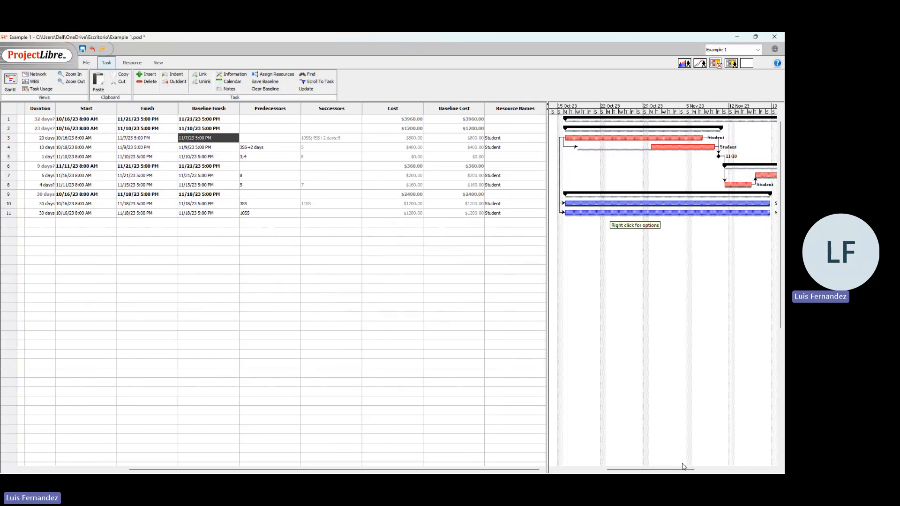
drag(685, 470, 710, 470)
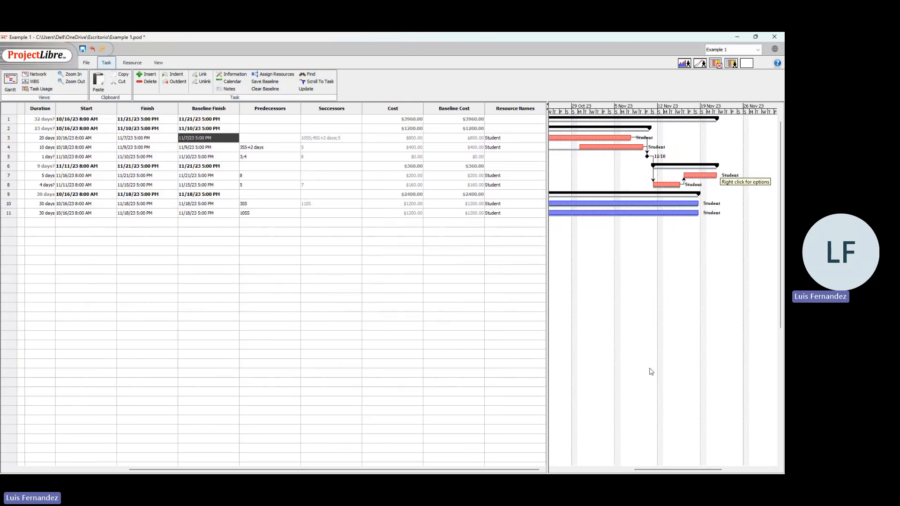
drag(670, 470, 557, 469)
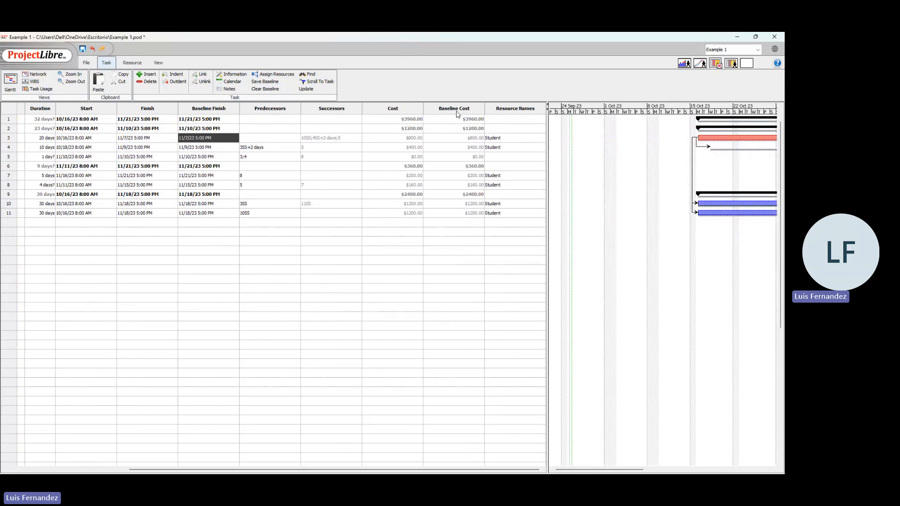
right_click(332, 110)
click(341, 126)
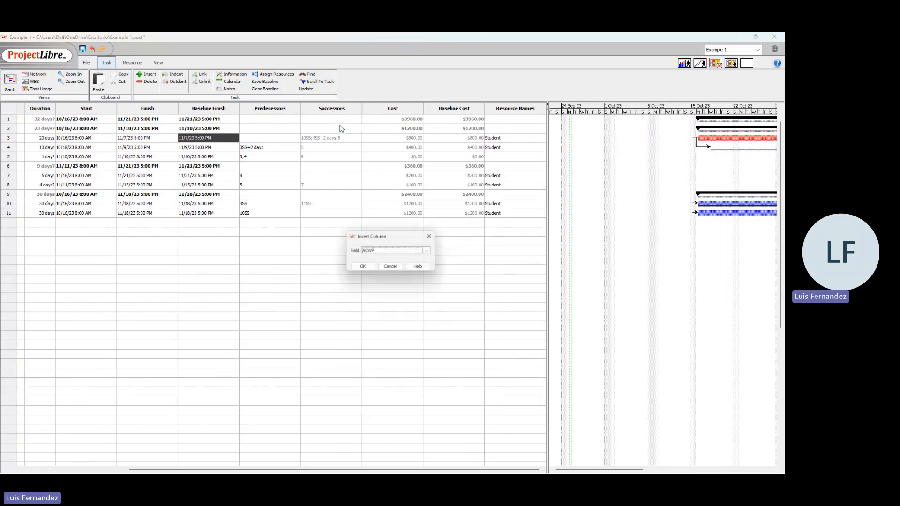
click(431, 253)
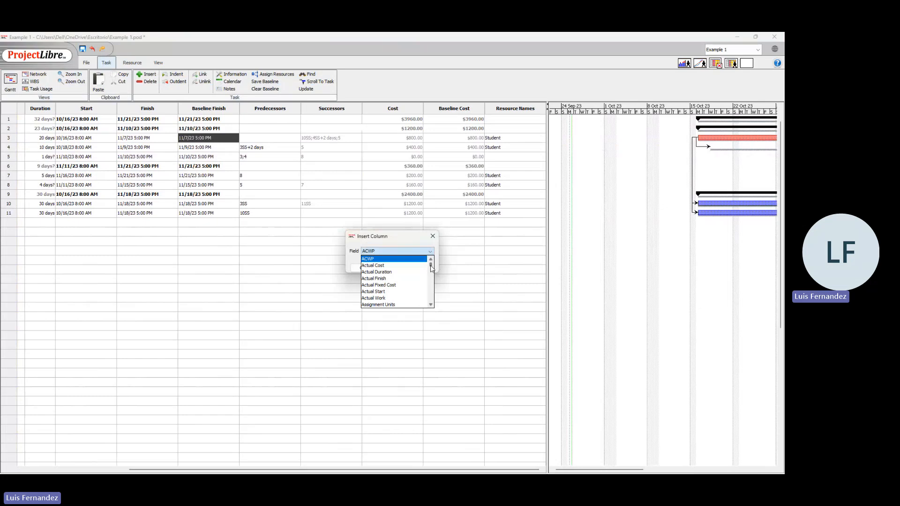
mouse_move(431, 268)
mouse_down()
mouse_move(435, 282)
mouse_move(434, 270)
mouse_up()
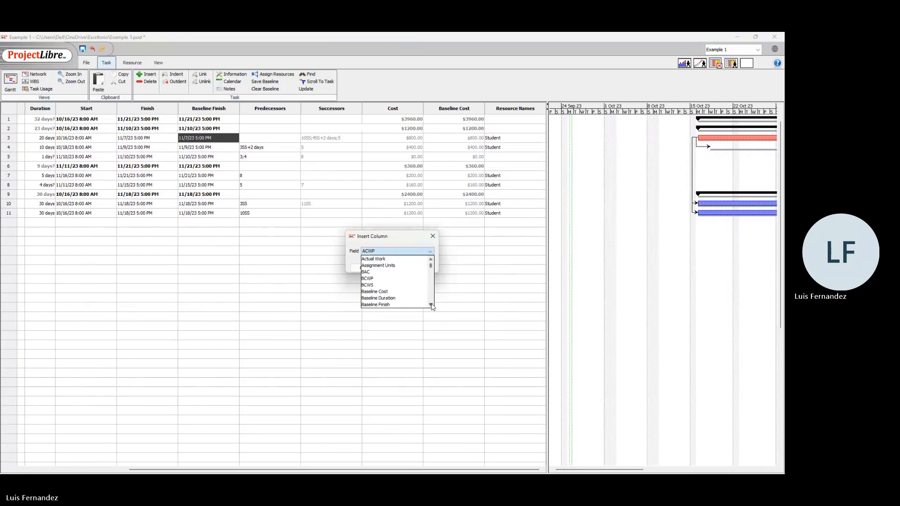
click(431, 306)
click(431, 305)
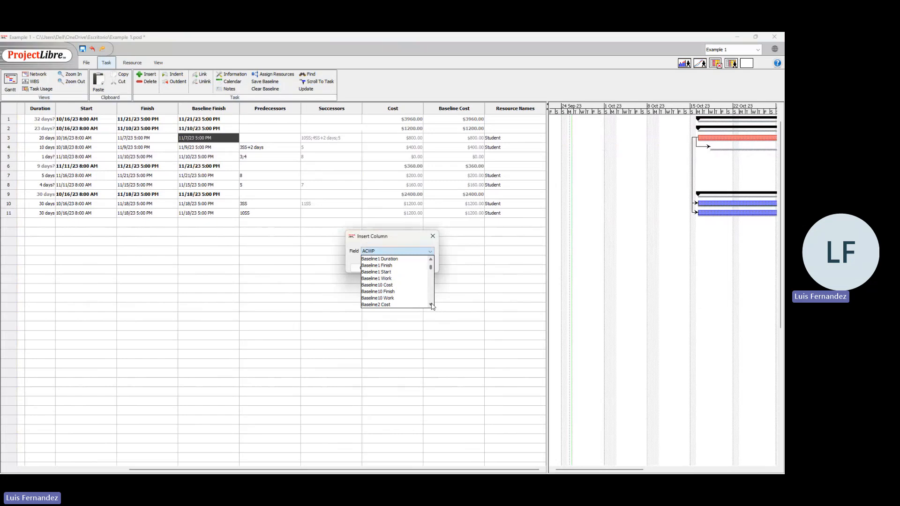
click(432, 306)
click(431, 306)
click(431, 305)
click(431, 306)
click(432, 306)
click(431, 305)
click(431, 306)
click(431, 305)
click(431, 305)
click(431, 306)
click(431, 306)
click(432, 306)
click(432, 306)
click(431, 305)
click(432, 306)
click(431, 306)
click(431, 306)
click(431, 305)
click(431, 306)
click(431, 305)
click(431, 306)
click(431, 305)
click(431, 305)
click(432, 305)
click(431, 305)
click(431, 306)
click(431, 305)
click(431, 306)
click(431, 305)
click(431, 306)
click(431, 306)
click(431, 306)
click(432, 306)
click(432, 306)
click(431, 305)
click(431, 306)
click(431, 306)
click(431, 306)
click(431, 305)
click(431, 305)
click(432, 306)
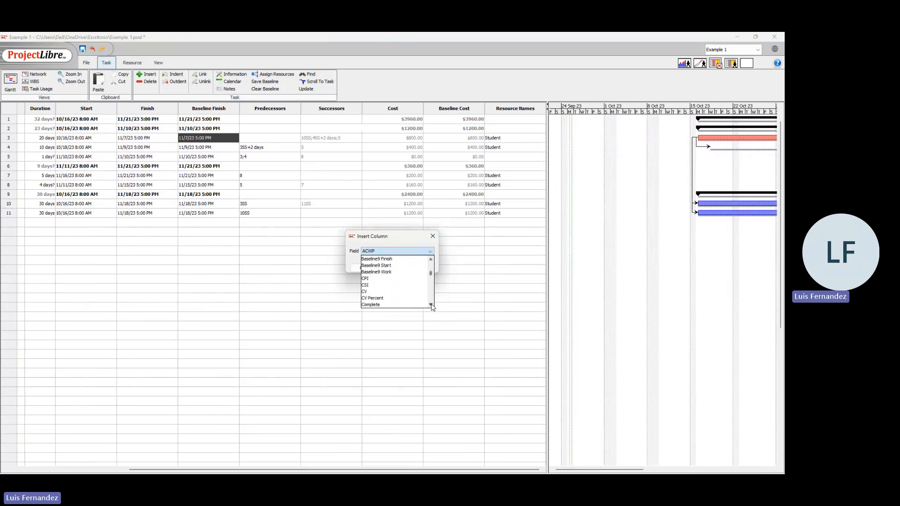
click(431, 305)
click(431, 305)
click(431, 305)
click(431, 306)
click(431, 305)
click(431, 305)
click(431, 306)
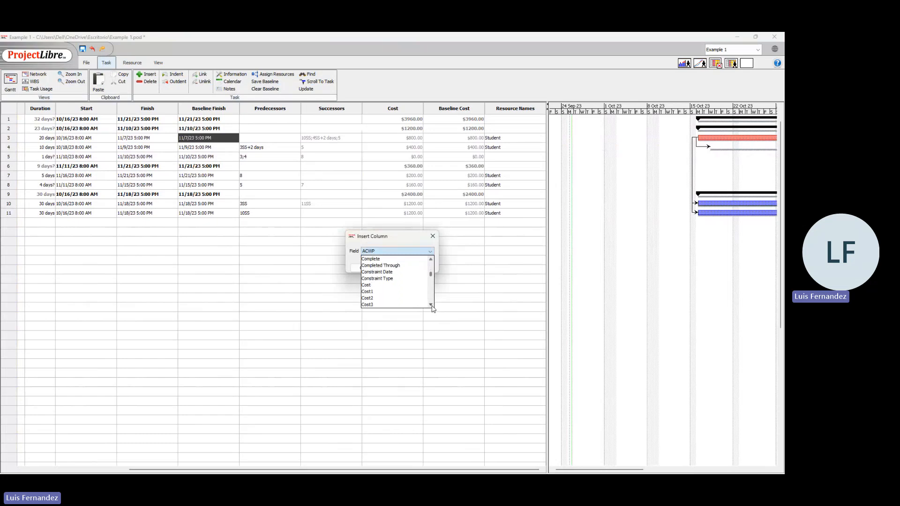
click(433, 236)
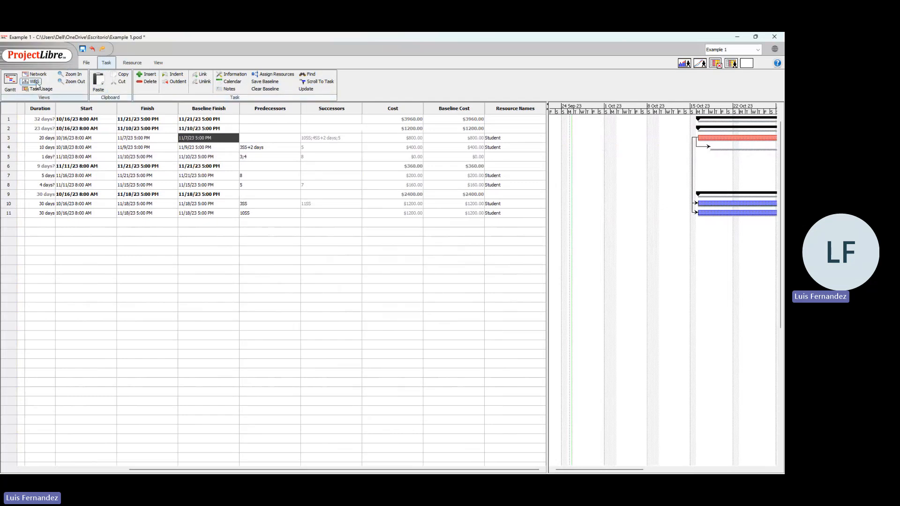
- Open the RBS view and examine the cost and budget of the Student and Food resources
click(131, 62)
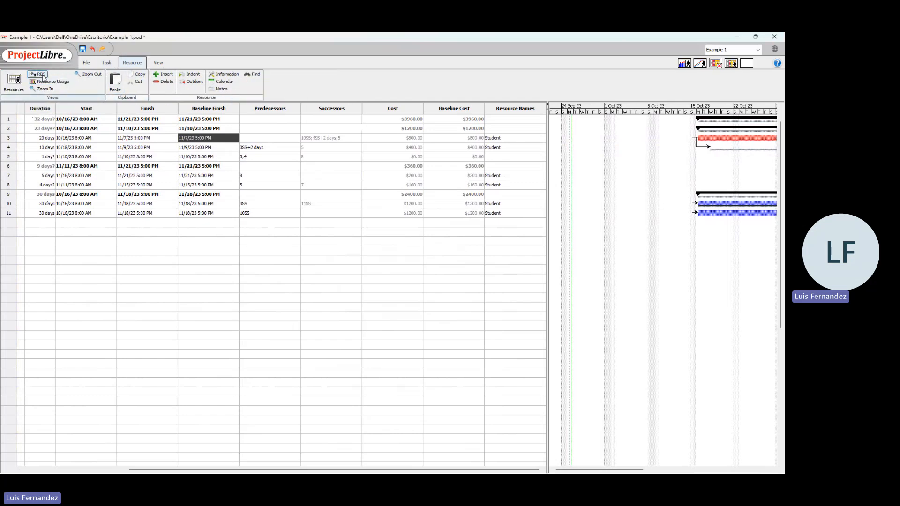
click(41, 75)
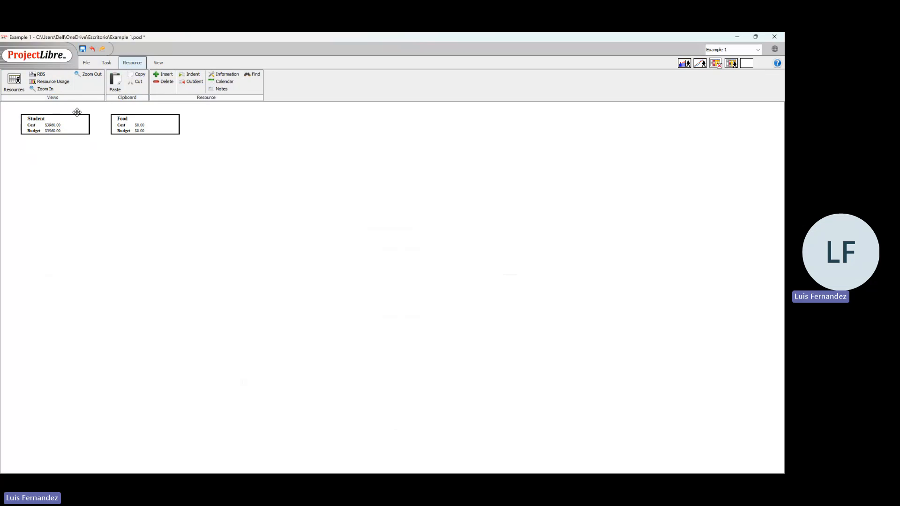
click(105, 66)
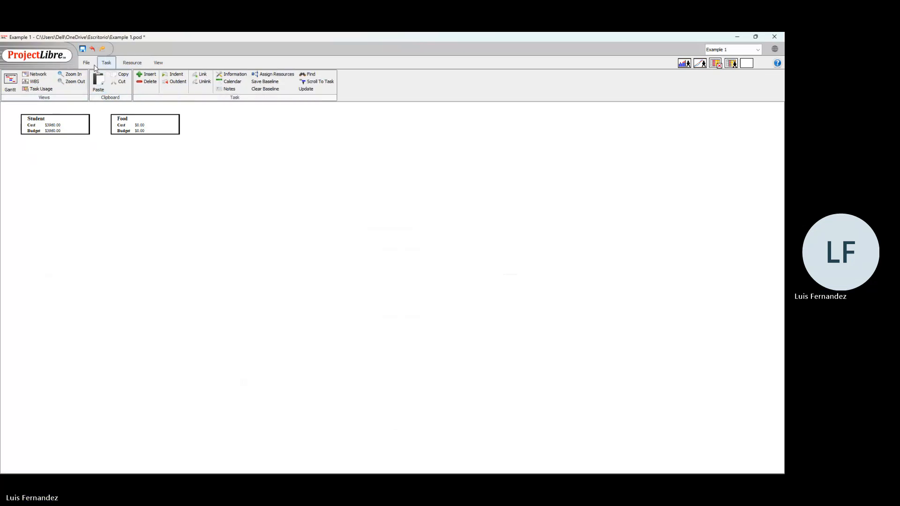
click(93, 67)
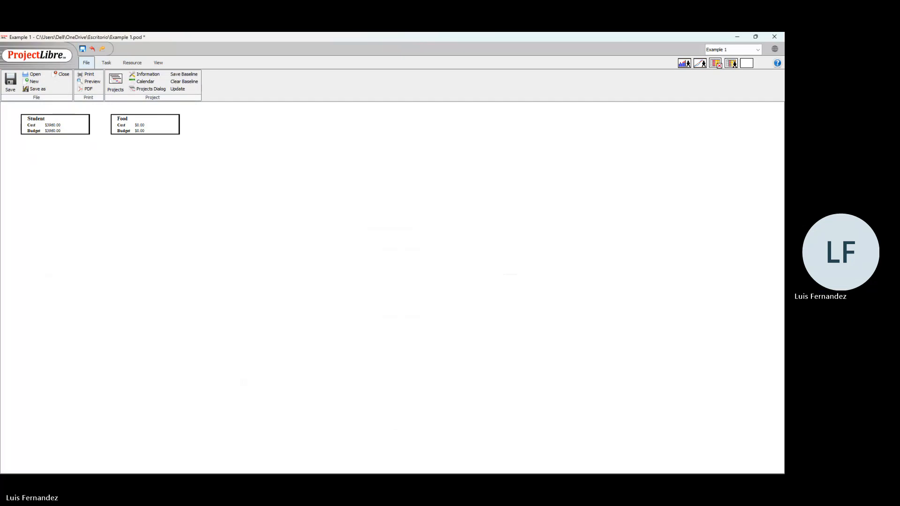
key(alt+Tab)
key(alt+Tab)
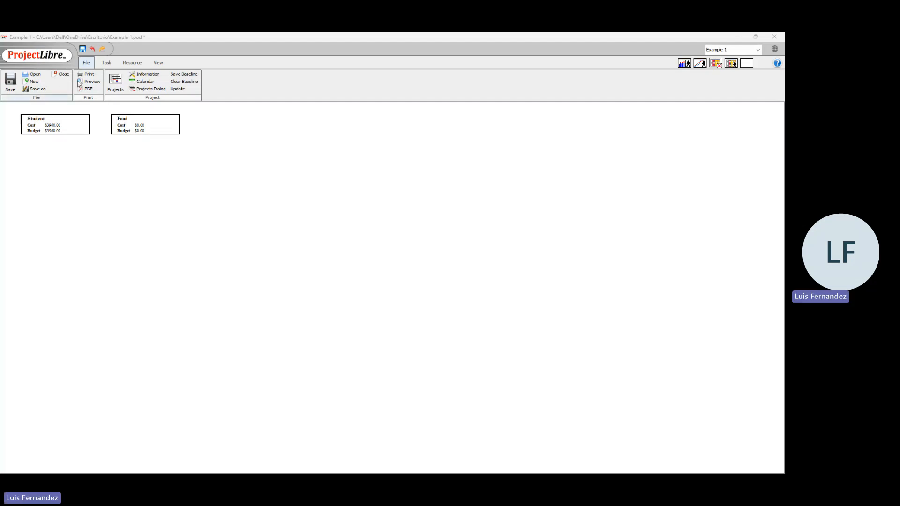
- Return to the Gantt chart to check the Assignments task's indicator, and open the Resource Usage view
click(107, 66)
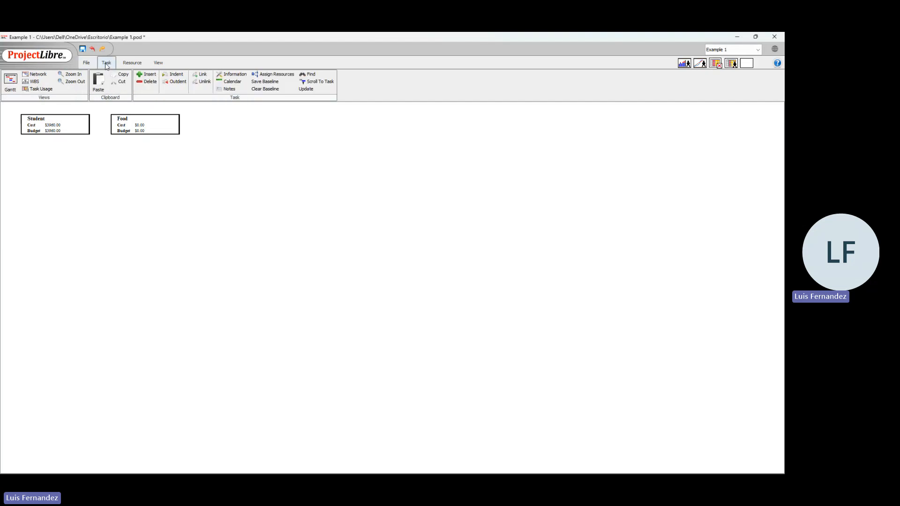
click(10, 83)
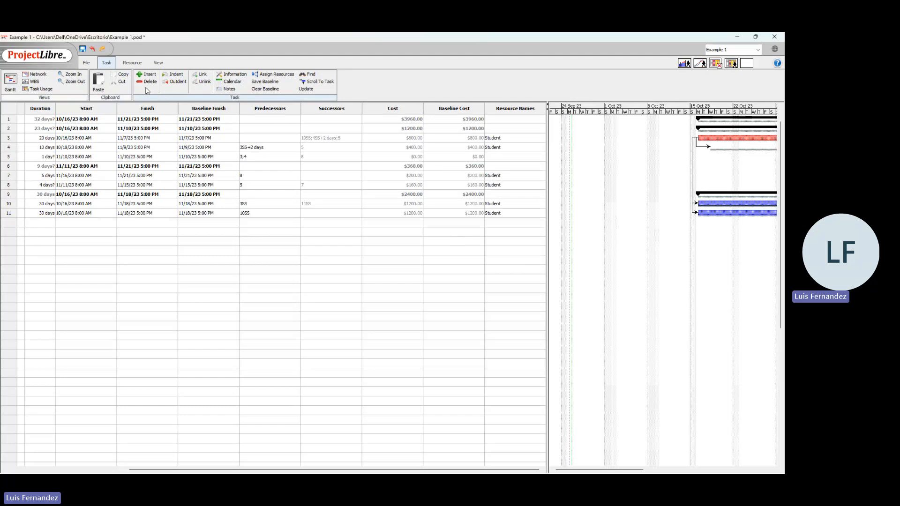
click(132, 63)
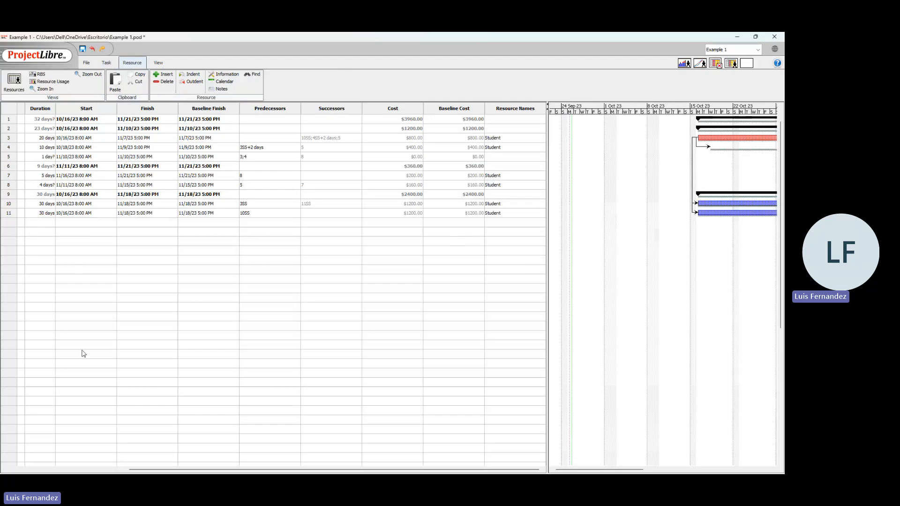
drag(163, 470, 58, 470)
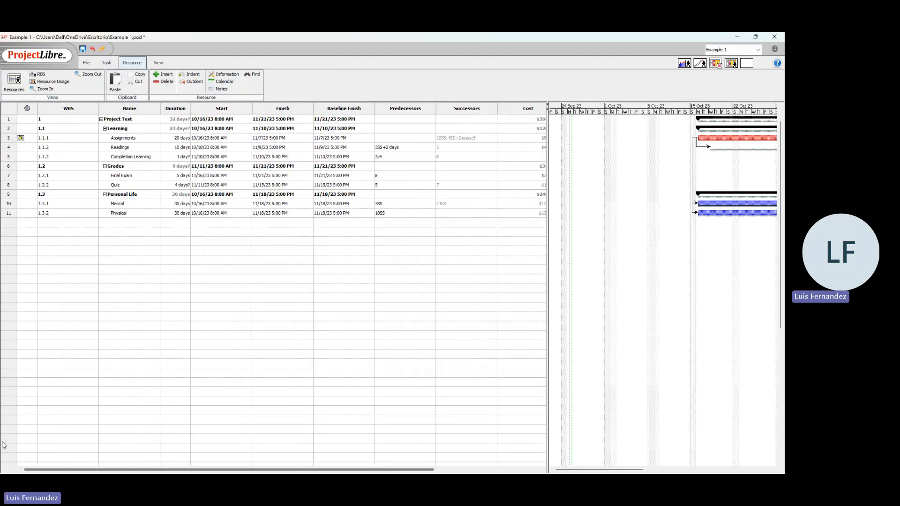
click(26, 138)
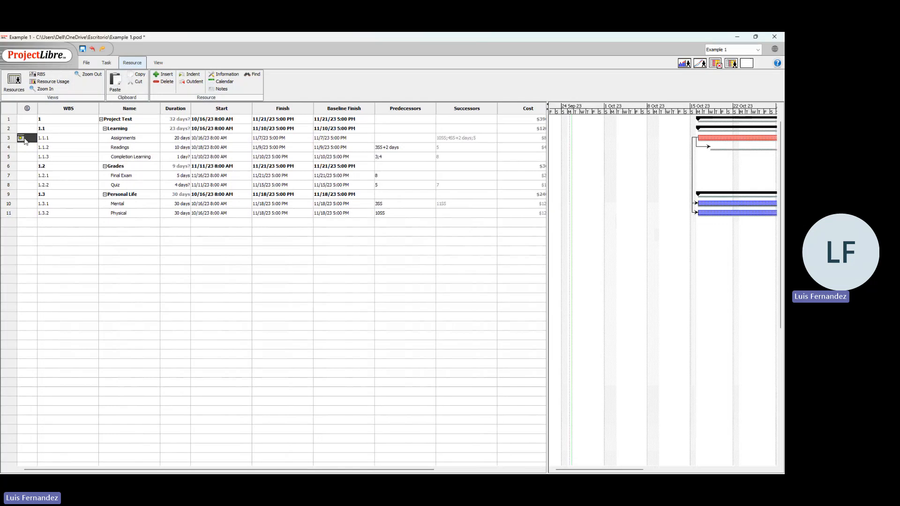
click(61, 83)
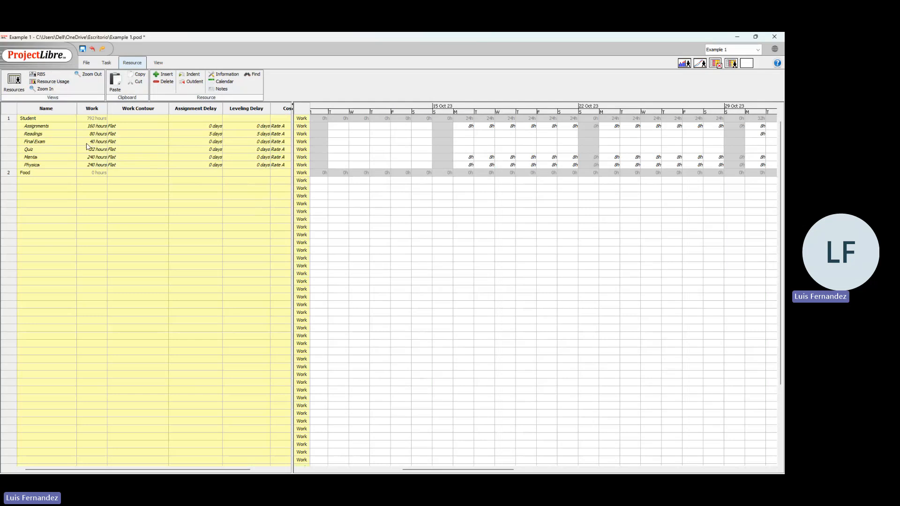
- Show the Student resource's histogram beneath the resource usage table, enlarge it, and examine its allocation from the start of October 2023
click(684, 65)
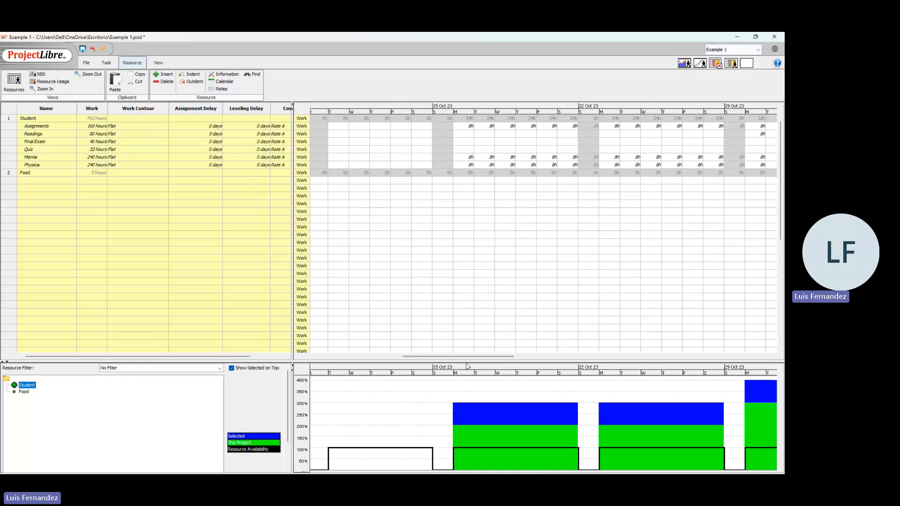
drag(465, 361, 462, 262)
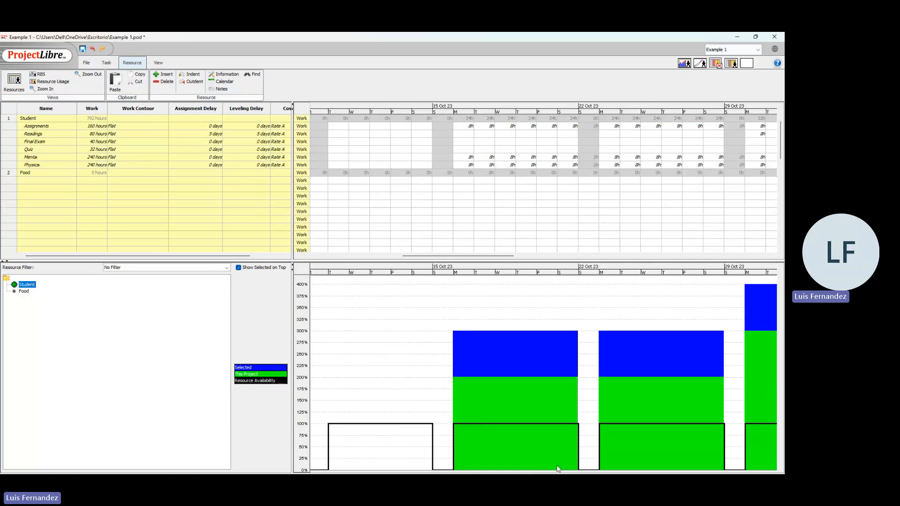
drag(509, 256, 463, 280)
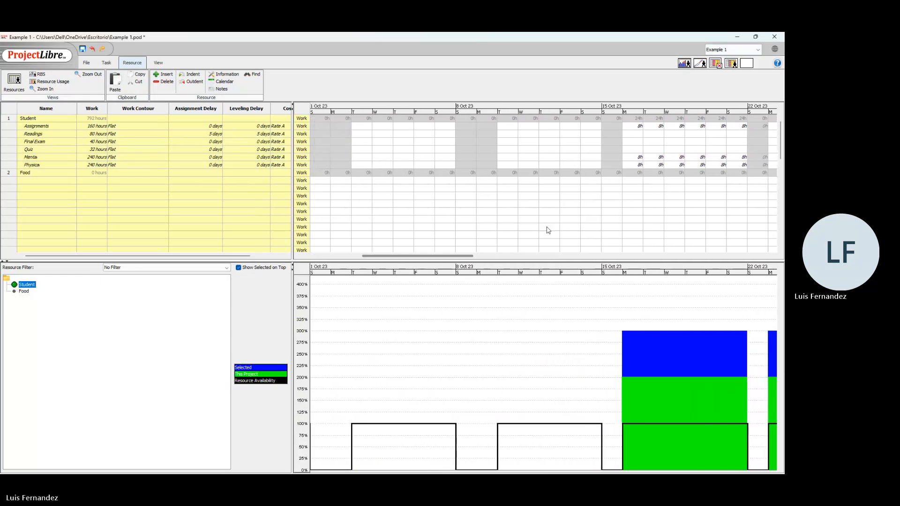
- Switch the lower view to the resource charts and plot the Student resource's cumulative Baseline Work
click(700, 64)
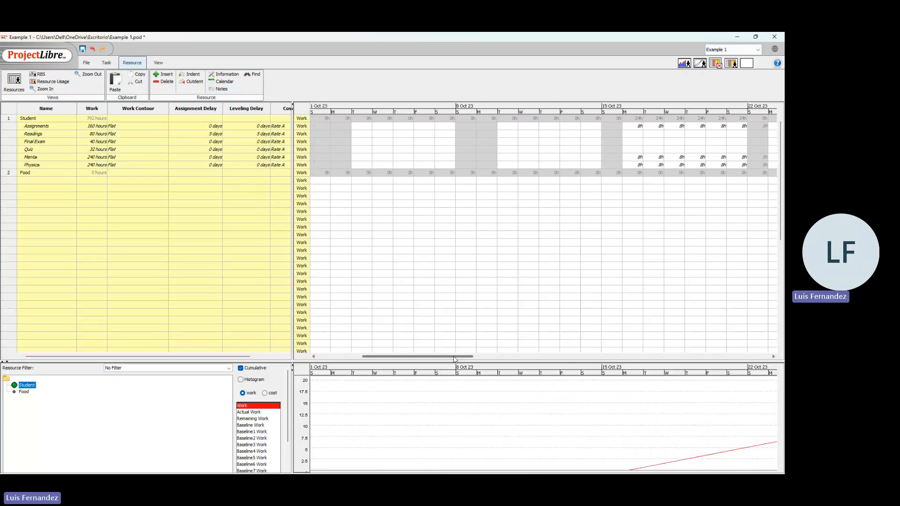
drag(456, 358, 473, 375)
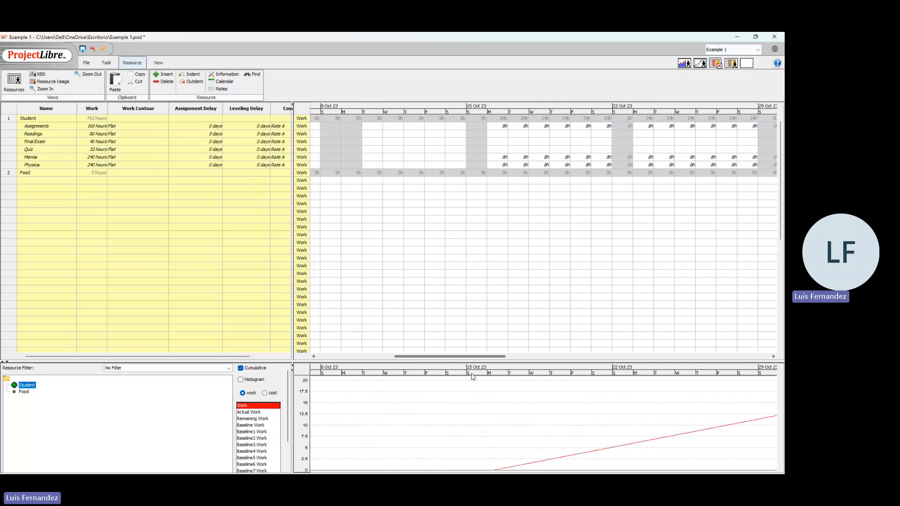
drag(287, 437, 286, 452)
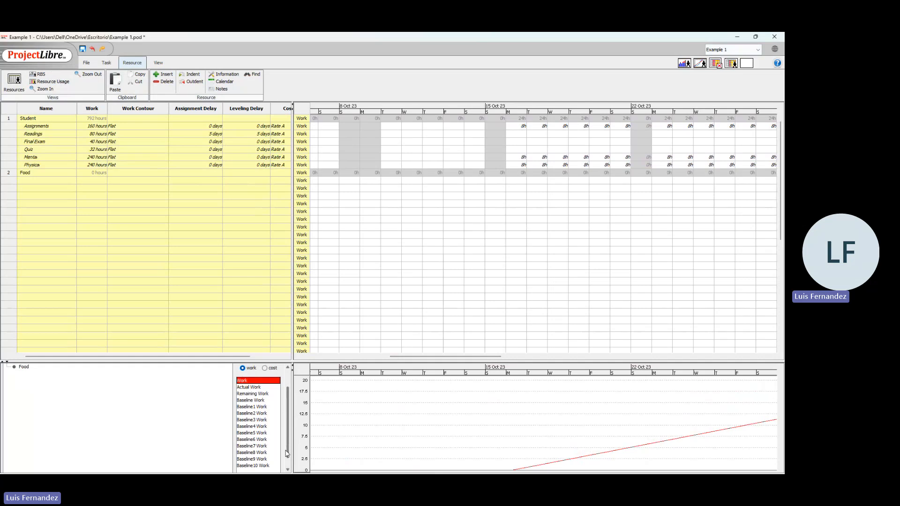
click(261, 401)
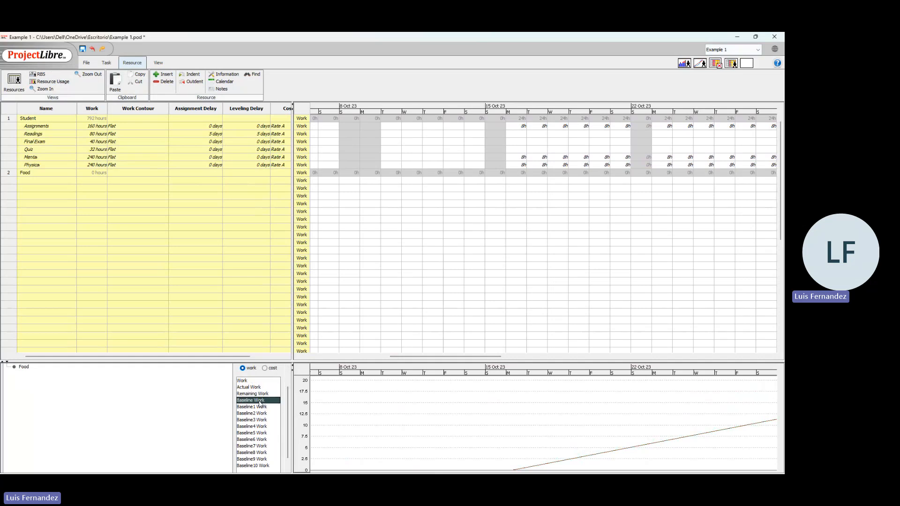
- Plot the Student resource's cumulative Actual Cost and Cost, and follow the Cost curve into mid-November 2023
click(265, 368)
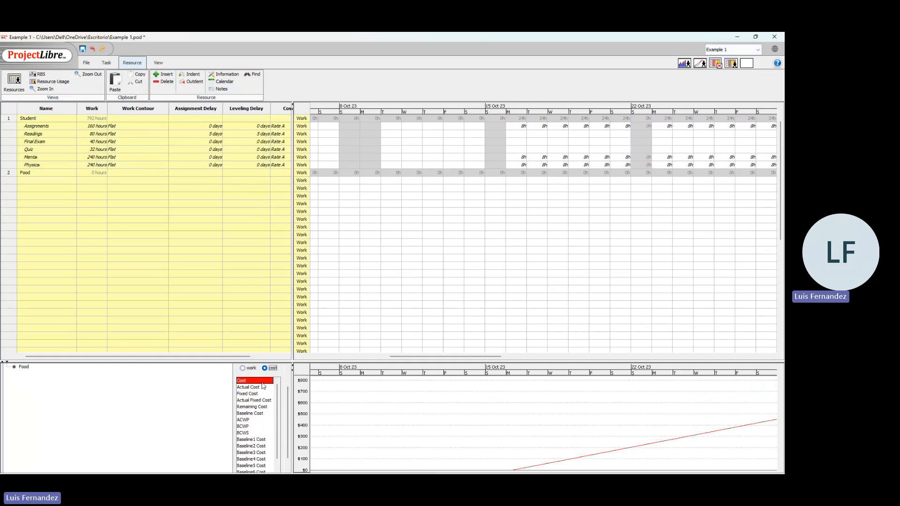
click(259, 387)
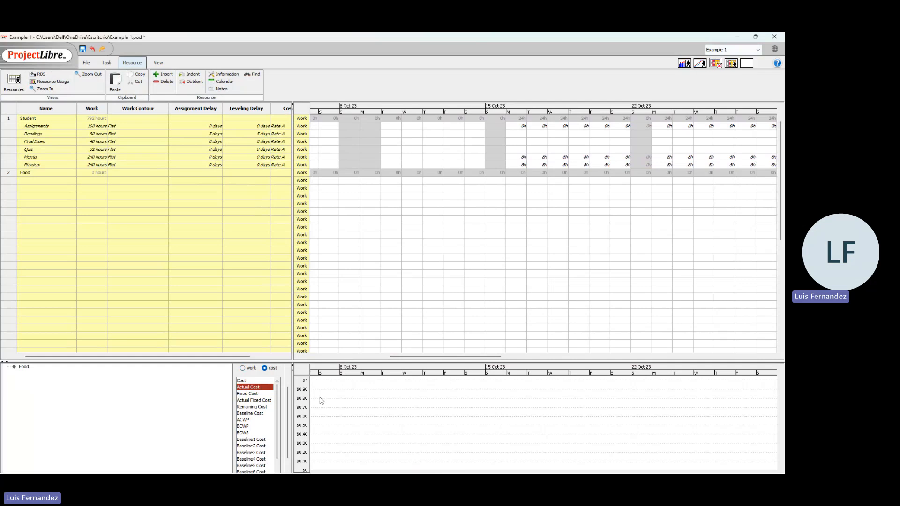
click(266, 380)
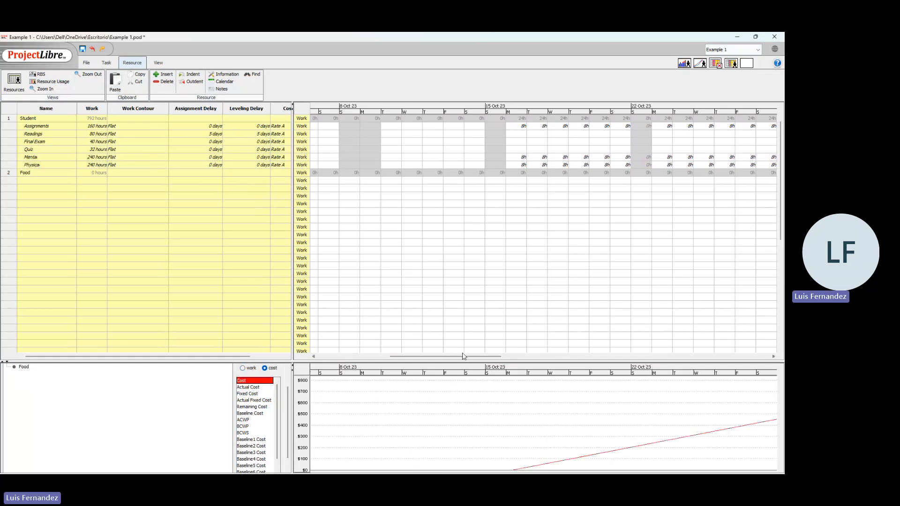
drag(473, 356, 569, 353)
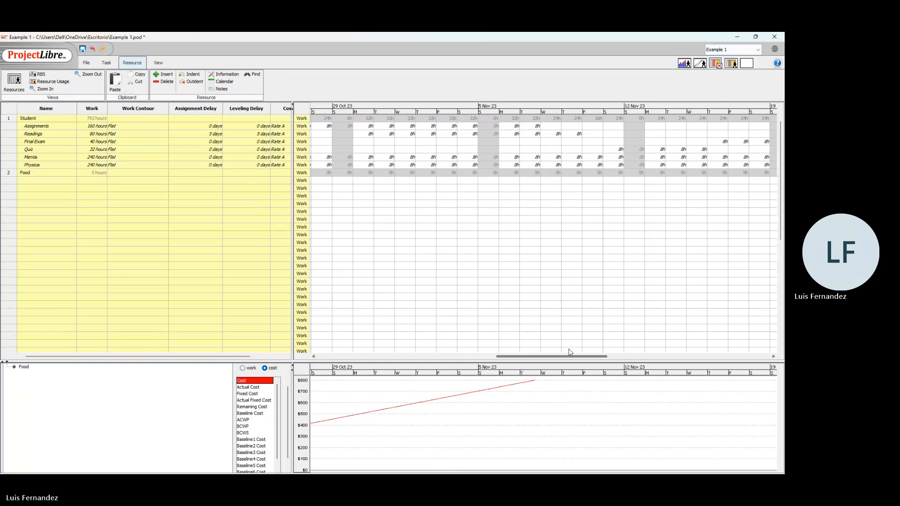
- Switch the Student resource's chart back to work and display its cumulative Baseline Work as a histogram
drag(288, 413, 290, 387)
drag(485, 413, 491, 436)
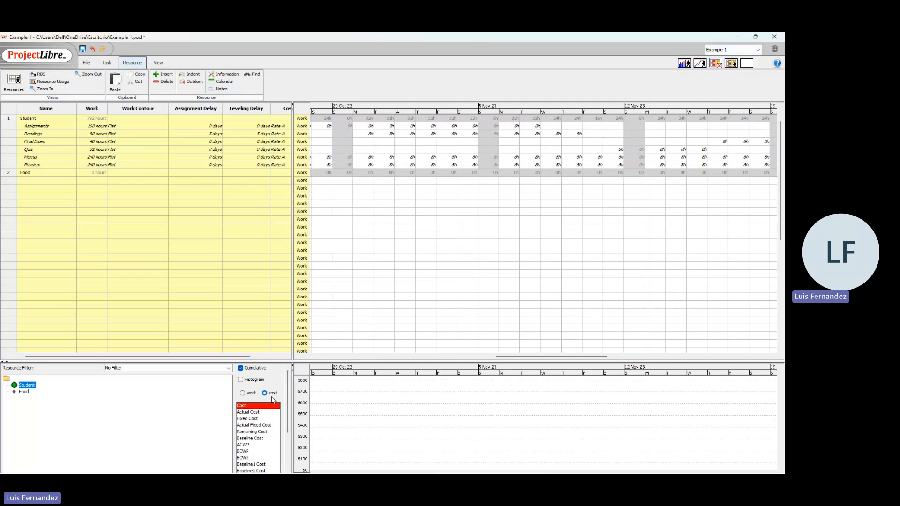
click(244, 394)
click(241, 380)
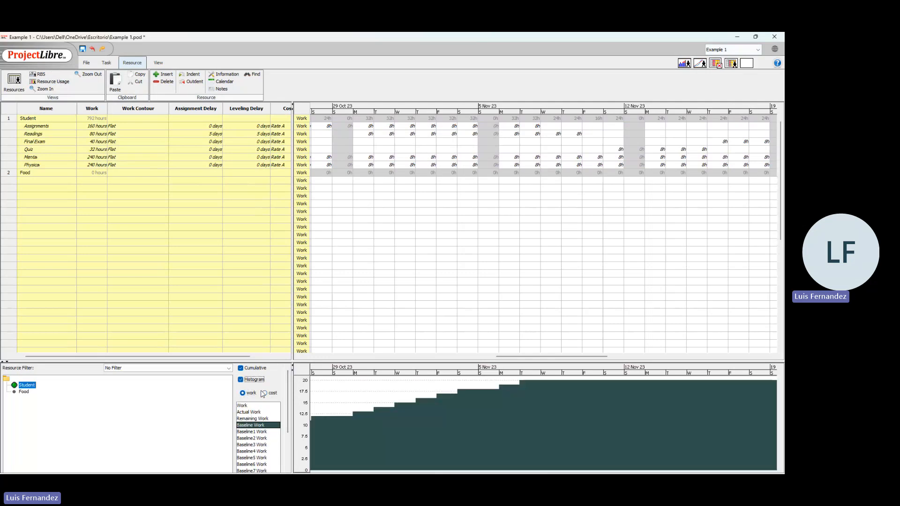
- Show the task usage and resource usage details beneath the main table, and check them for the Assignments entry
click(716, 67)
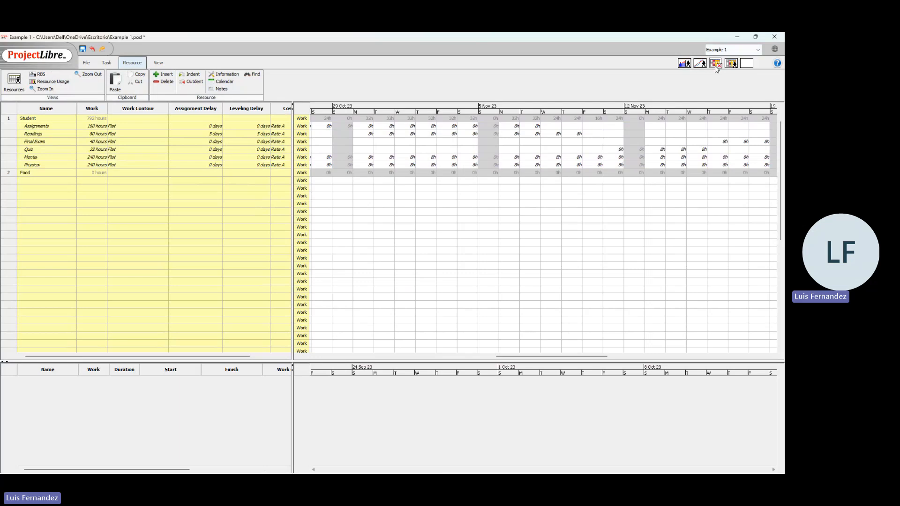
click(733, 65)
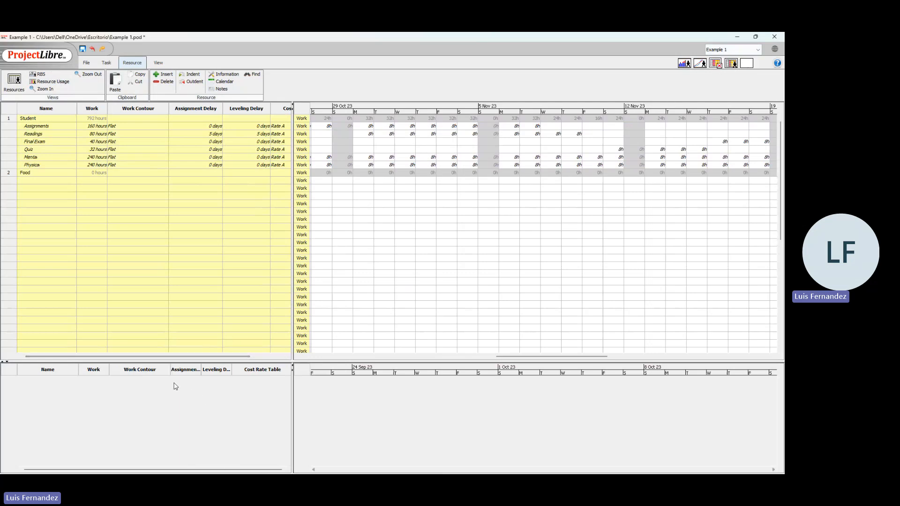
double_click(59, 127)
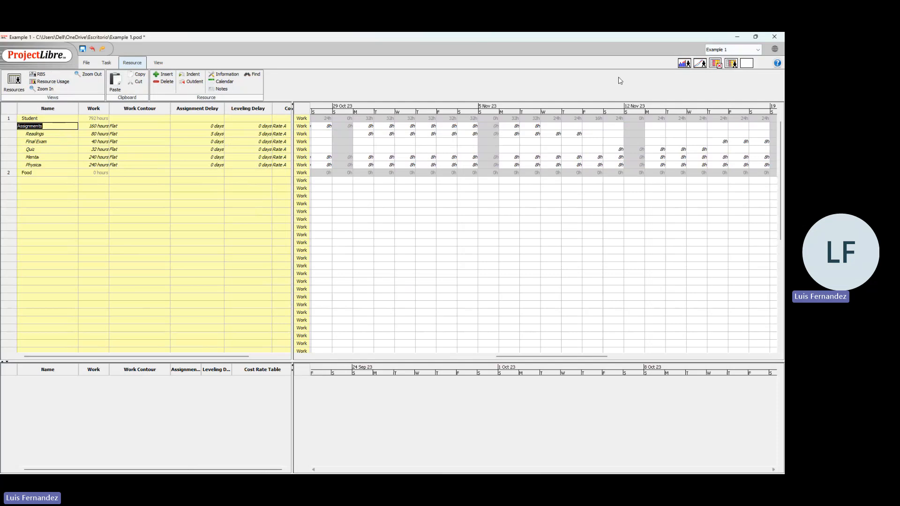
- Bring back the resource histogram for Student and display it beneath the project's Gantt chart
click(700, 64)
click(685, 66)
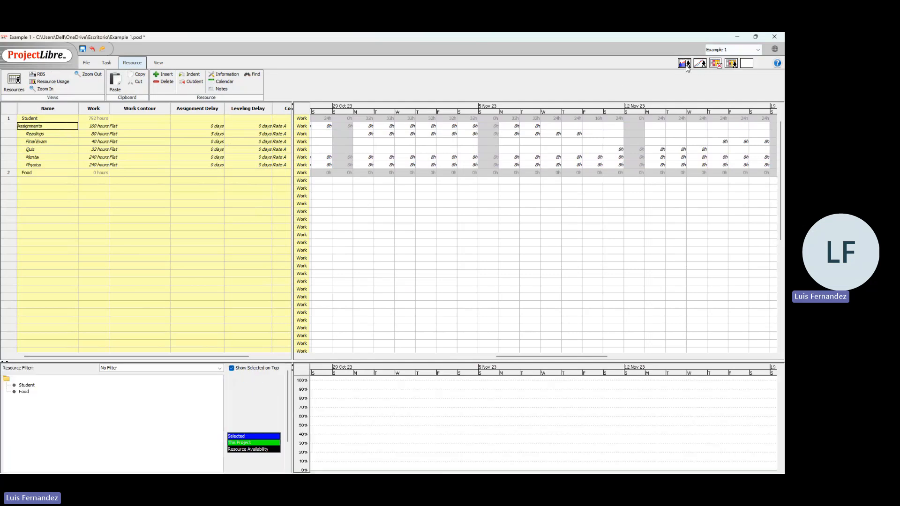
click(27, 385)
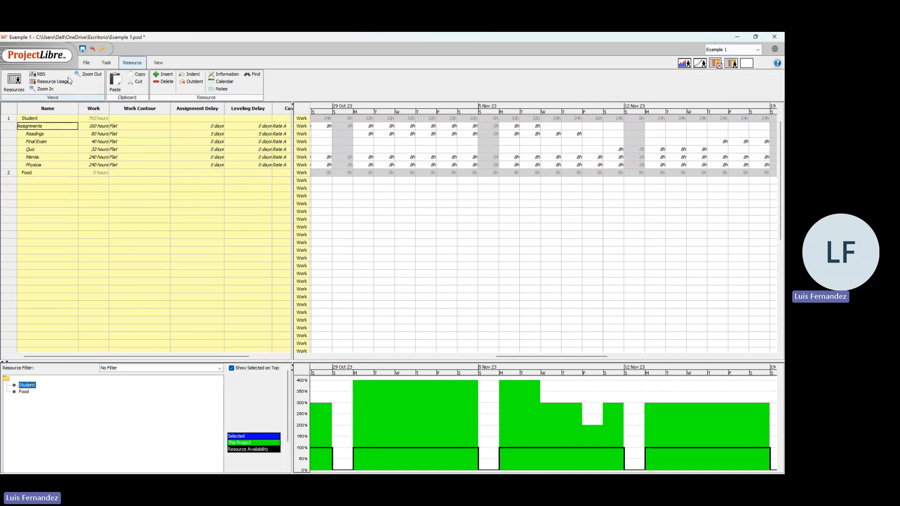
click(107, 63)
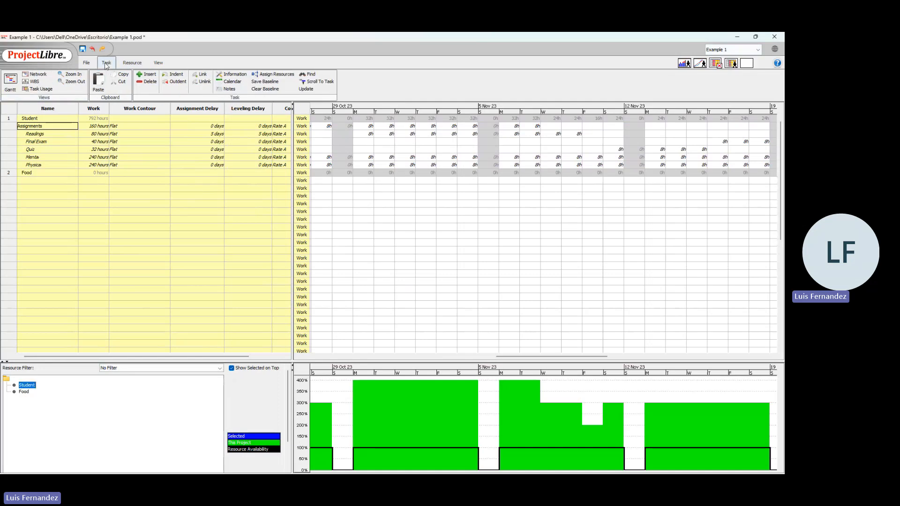
click(11, 80)
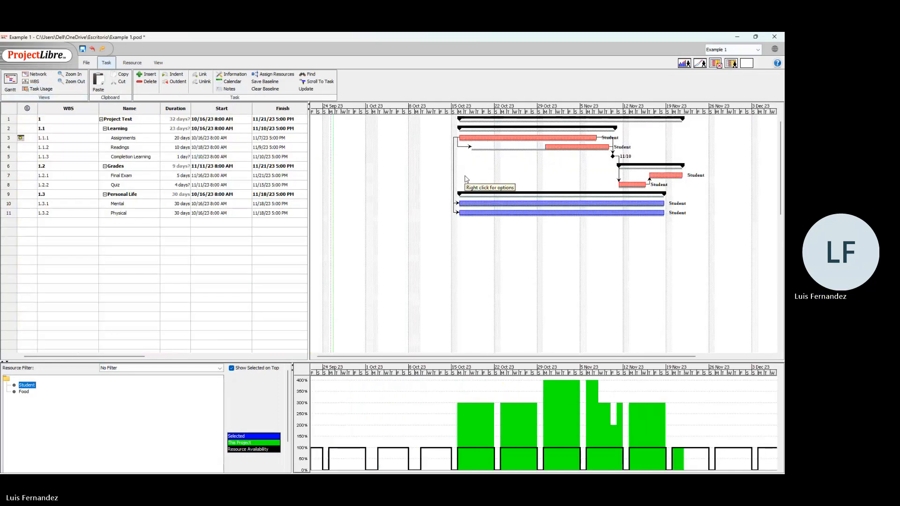